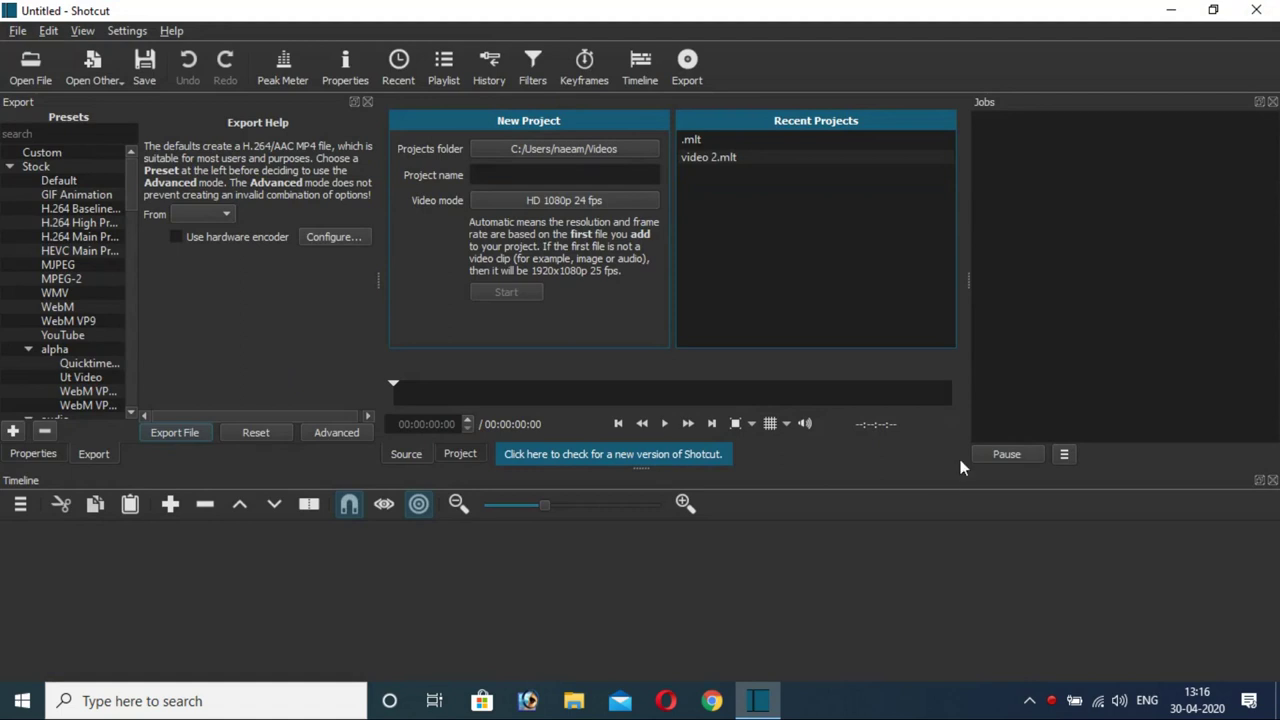
- Open the .mp4 file from the Videos folder and place it at the start of timeline track V1
left_click_drag(137, 176, 146, 91)
left_click(30, 64)
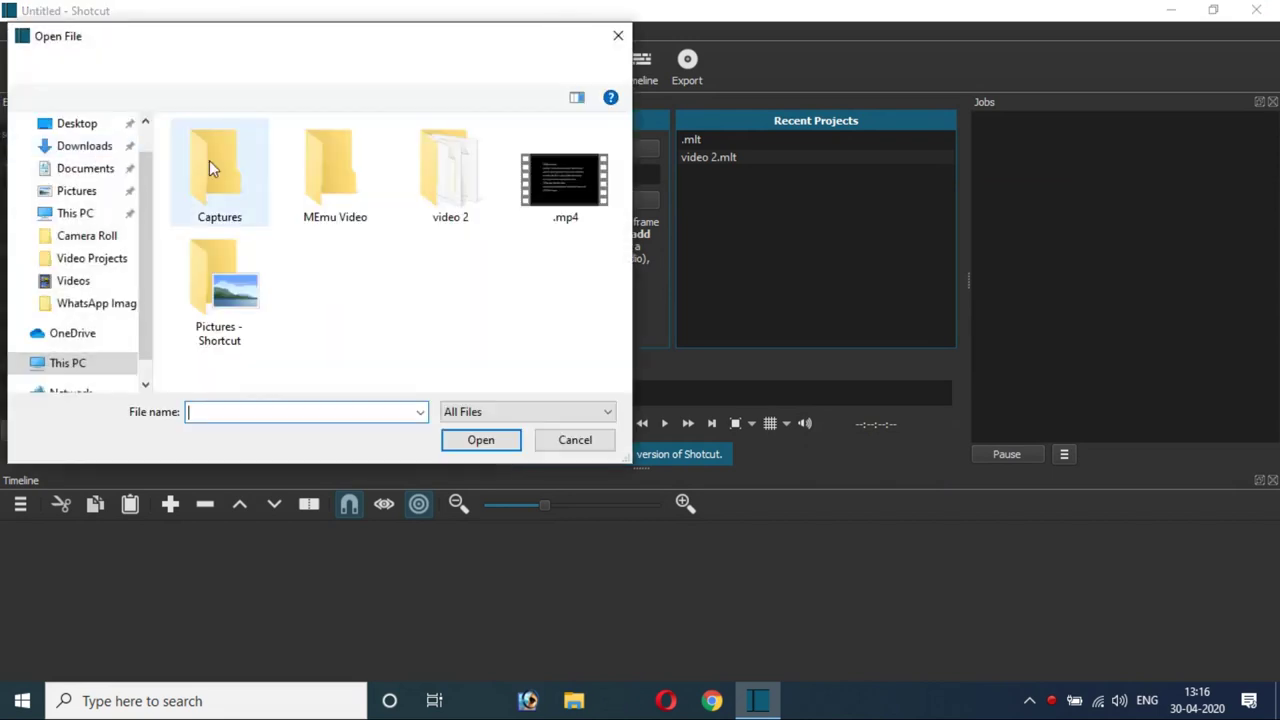
double_click(604, 188)
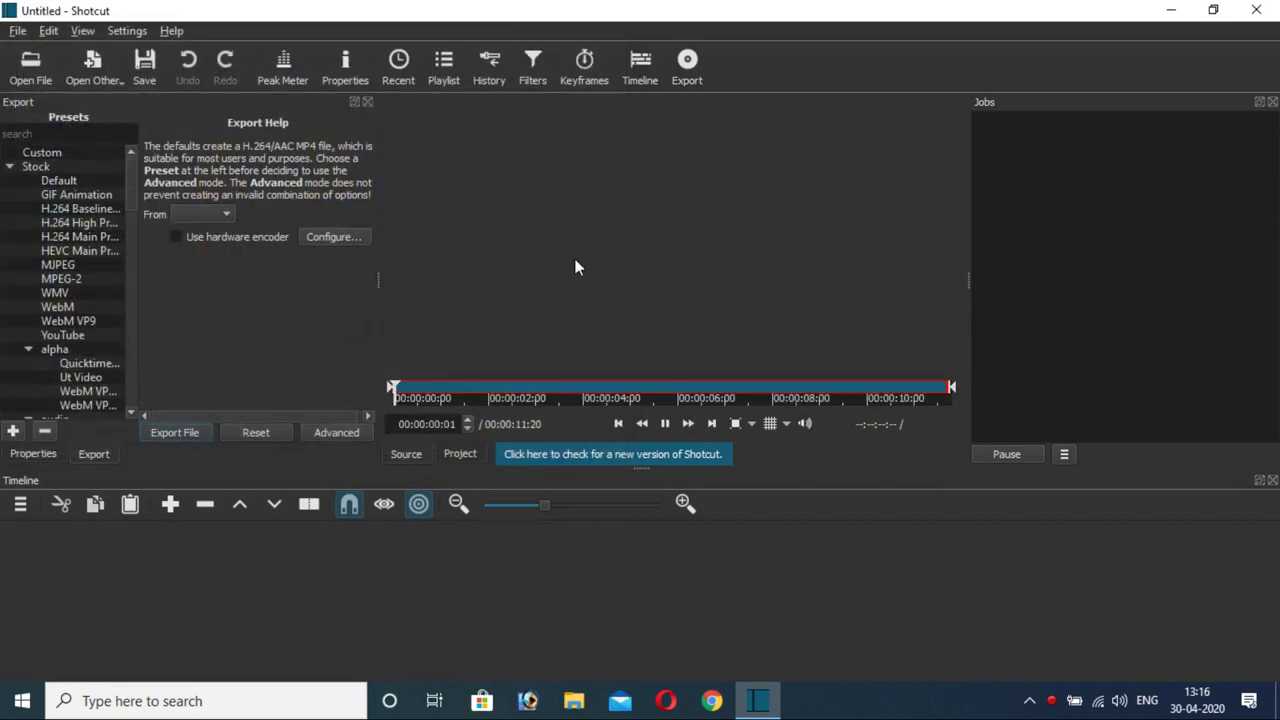
left_click_drag(575, 267, 330, 545)
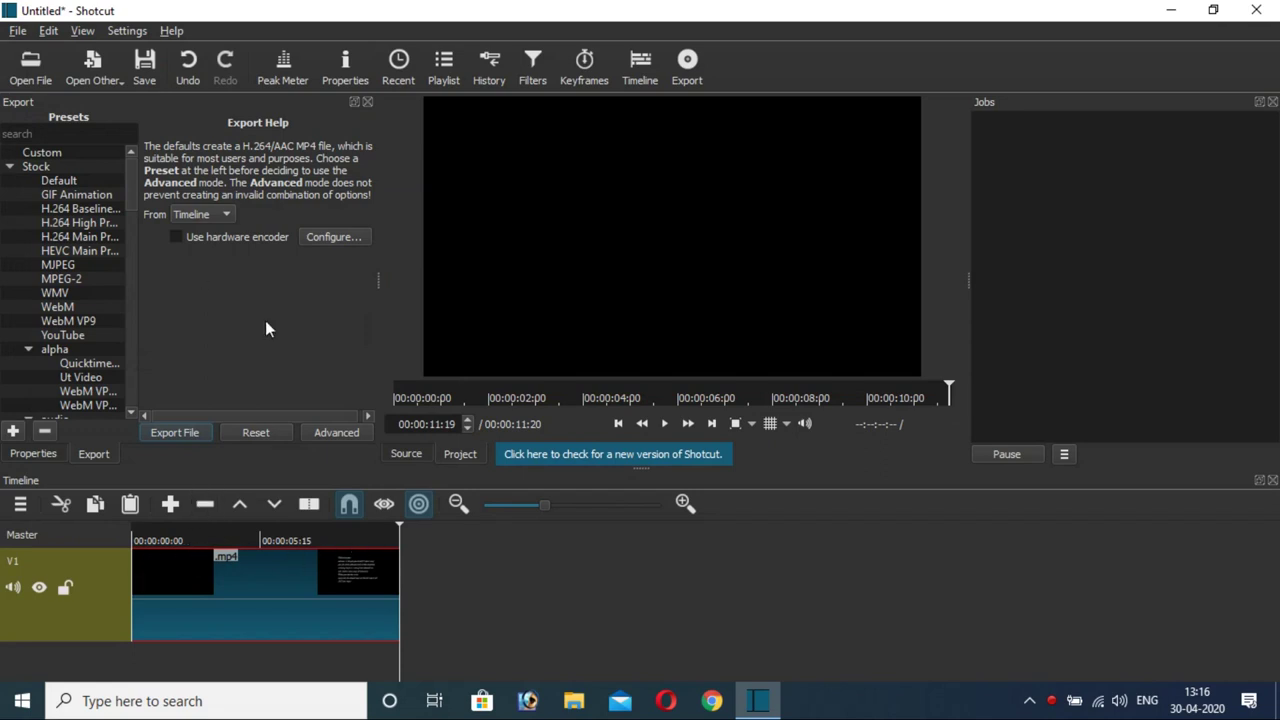
- Move the .mp4 clip along track V1 so that it starts at the playhead
left_click_drag(621, 219, 519, 593)
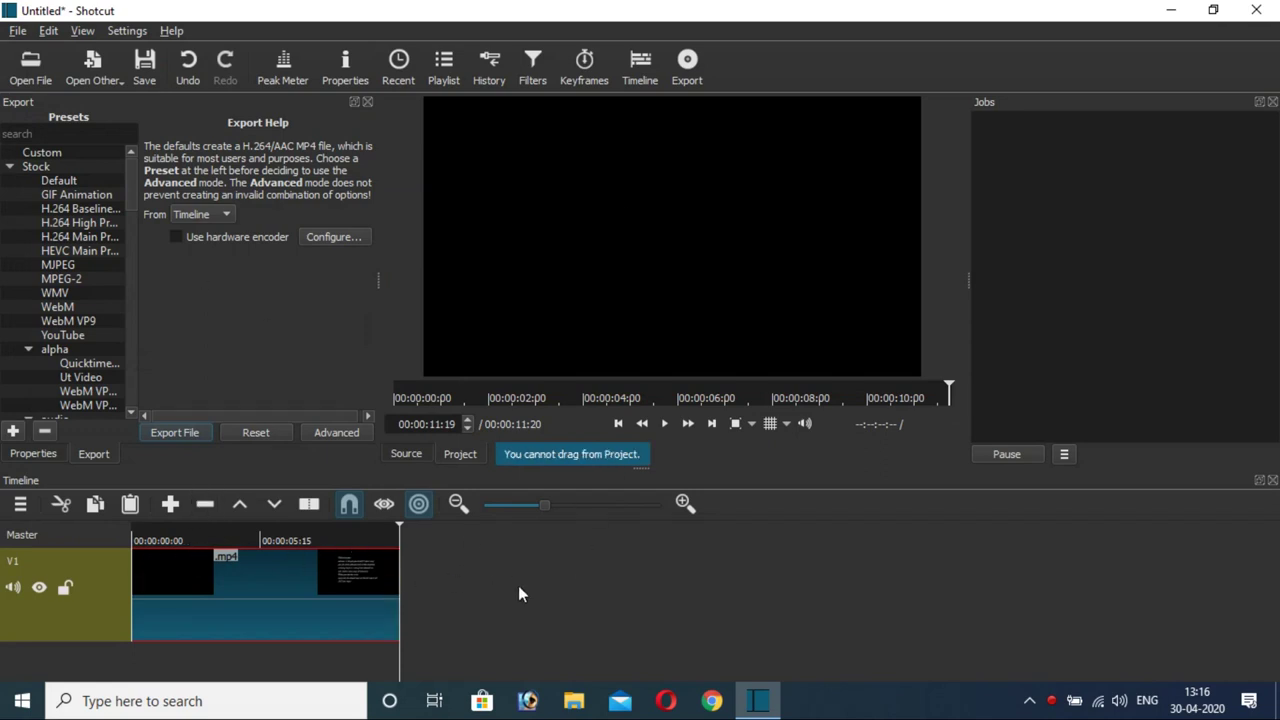
right_click(364, 574)
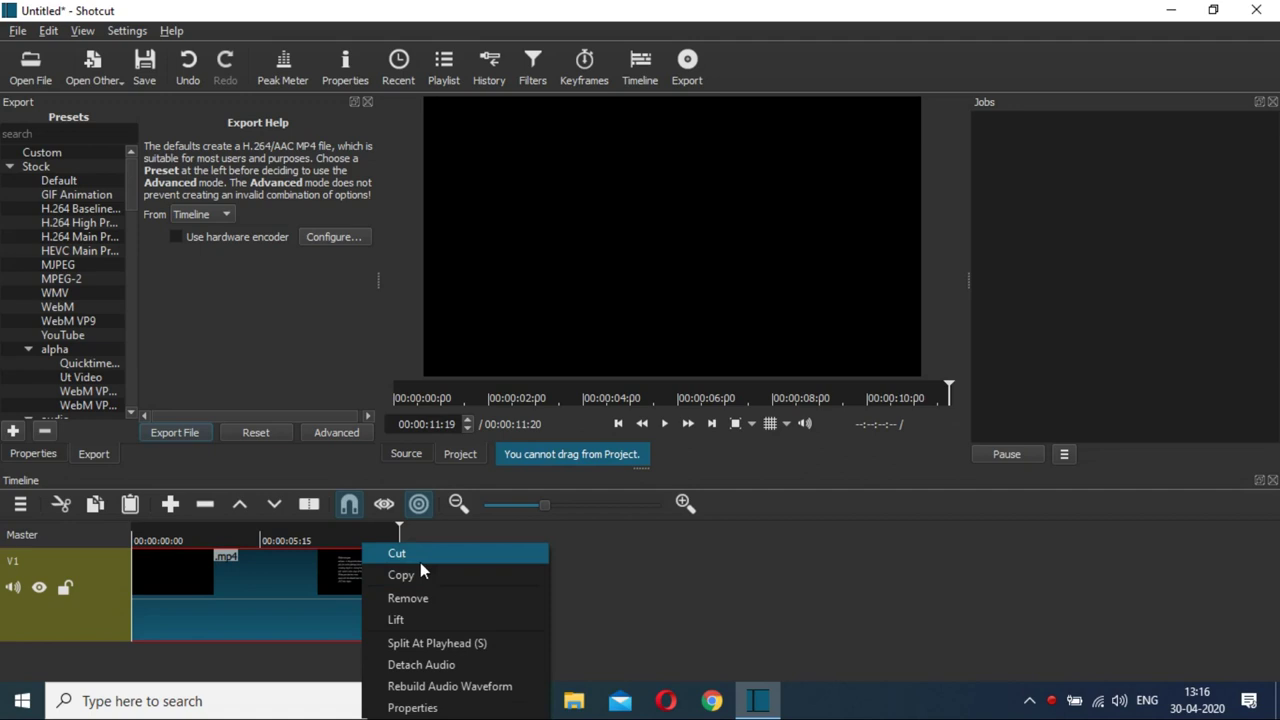
left_click(270, 562)
left_click_drag(359, 584, 461, 592)
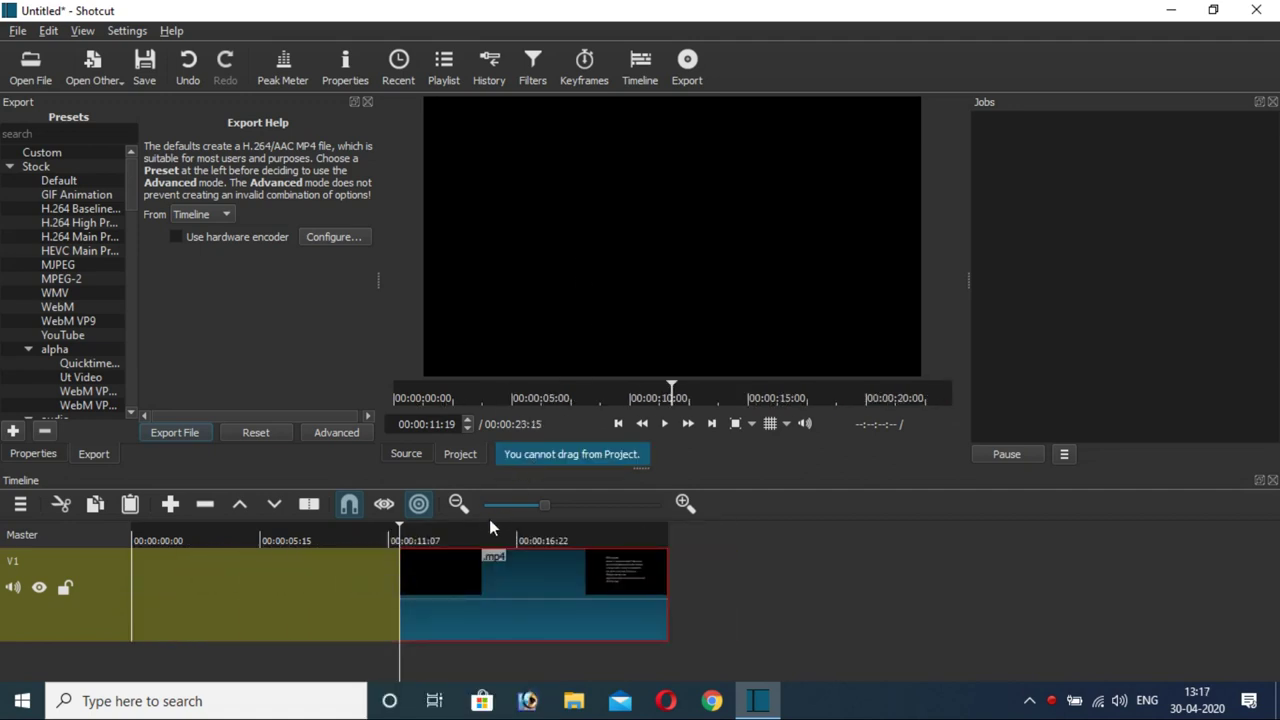
- Add a second copy of the .mp4 clip to track V1 and overlap the two clips to create a transition
left_click(410, 452)
left_click_drag(551, 313, 248, 545)
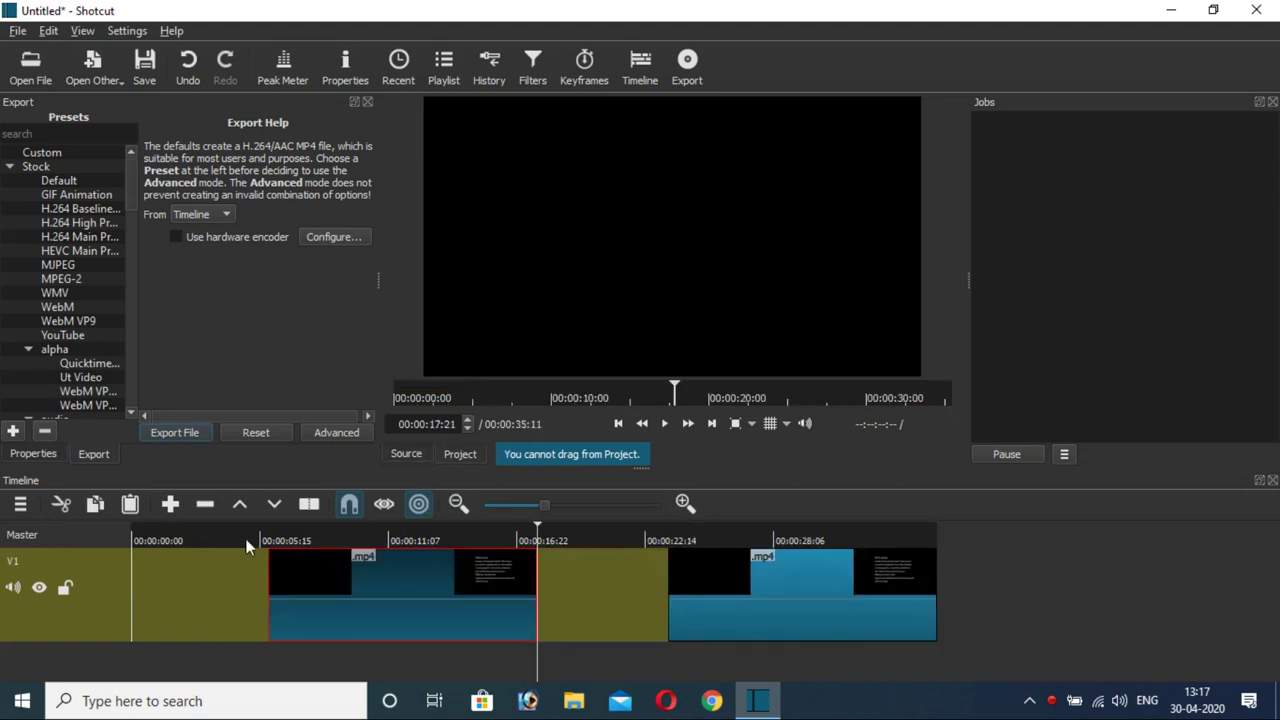
left_click_drag(731, 569, 511, 566)
right_click(510, 562)
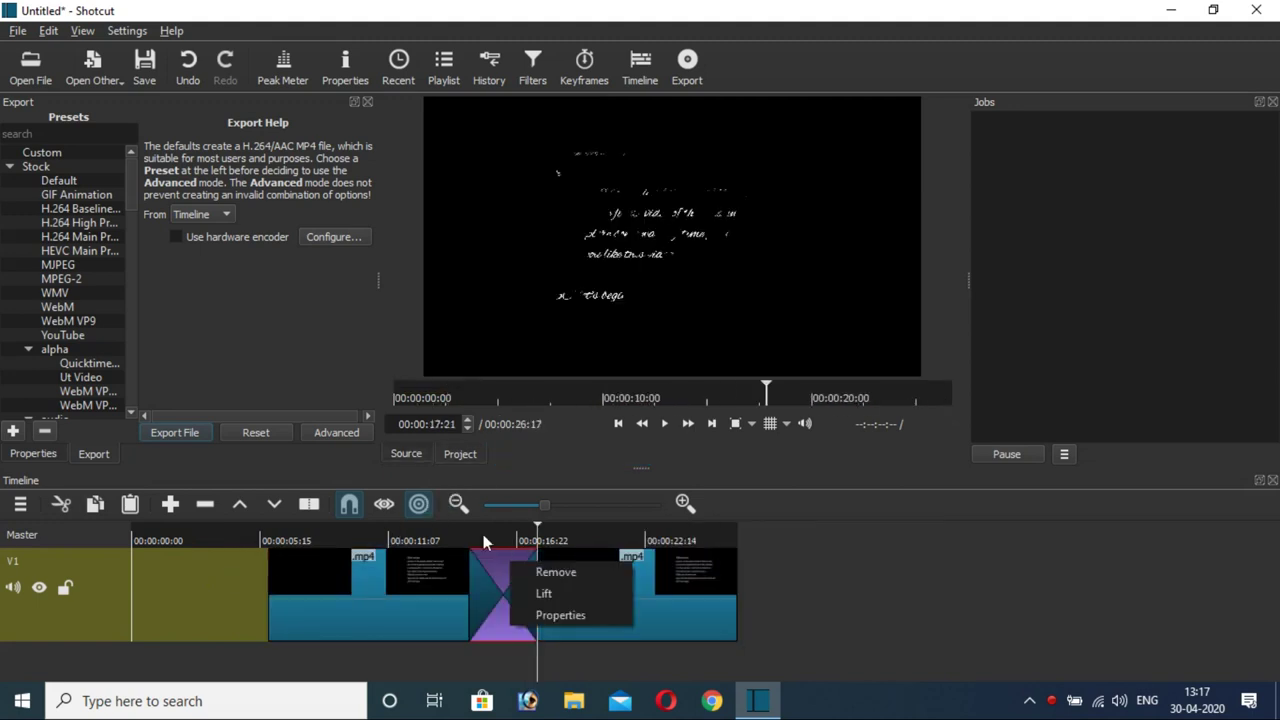
left_click(198, 289)
key("space")
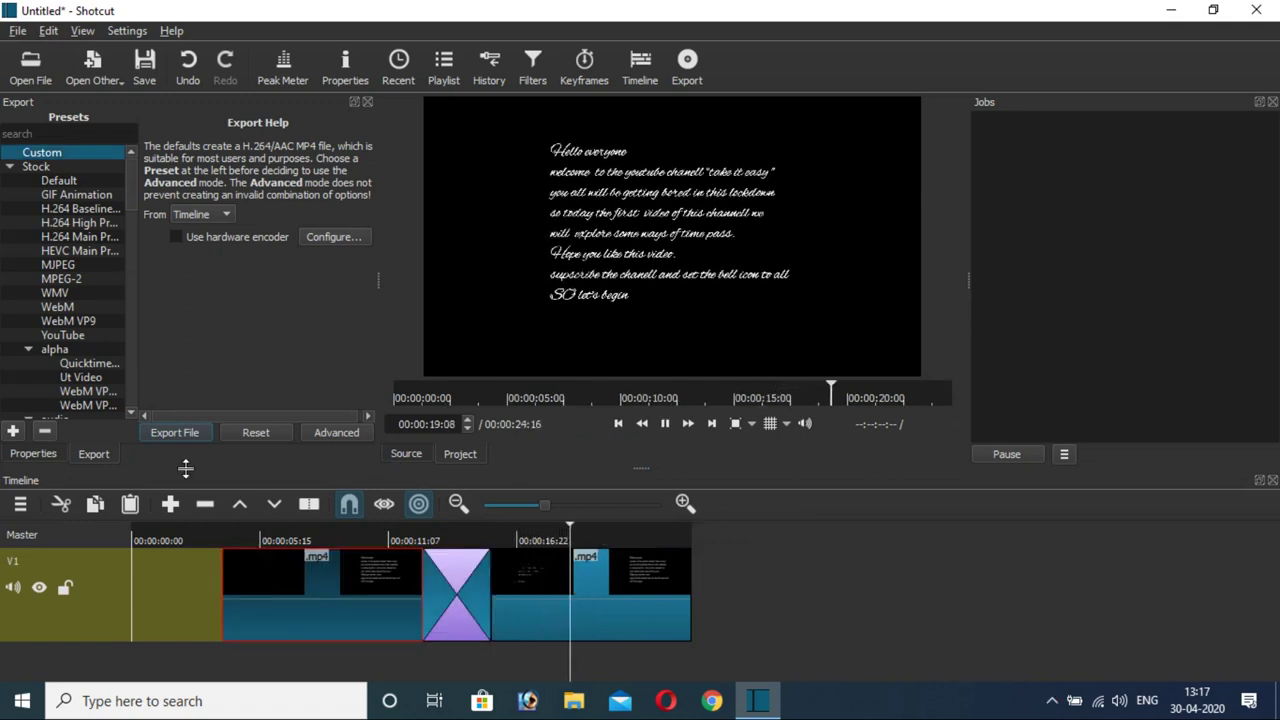
- Close Shotcut without saving the project changes and launch Adobe Photoshop 7.0 from the desktop
left_click(1255, 10)
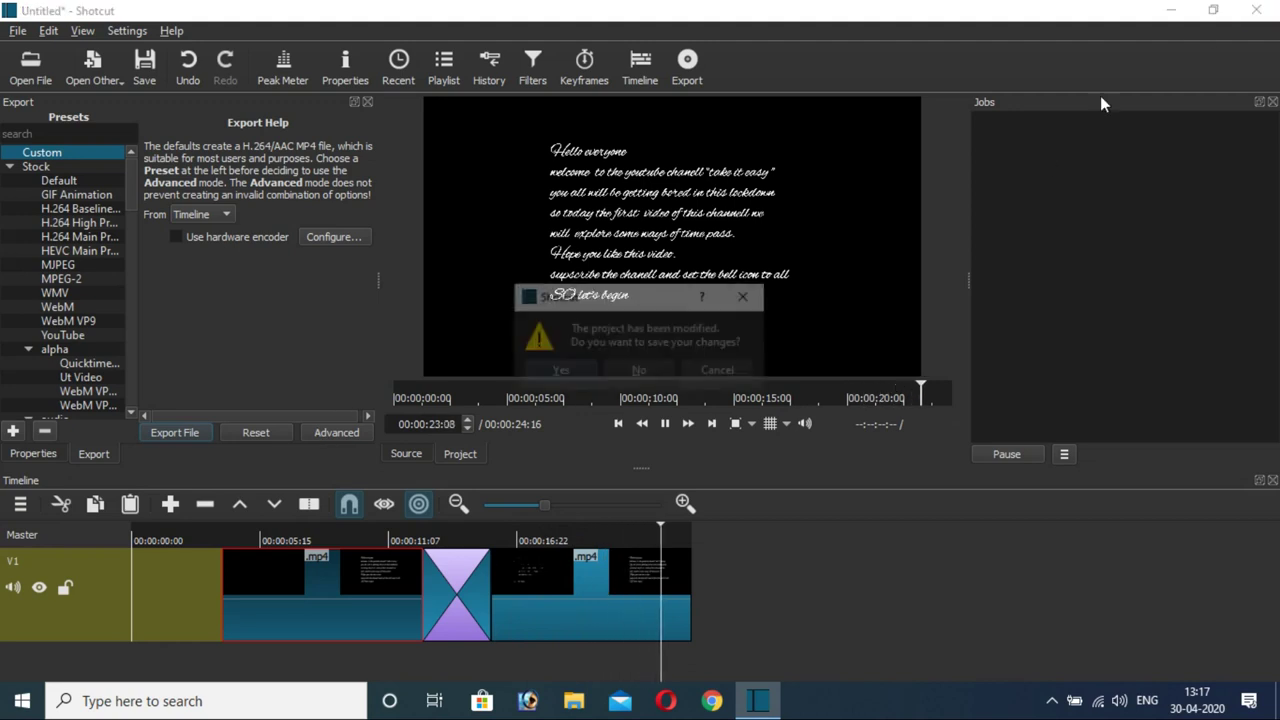
left_click(645, 371)
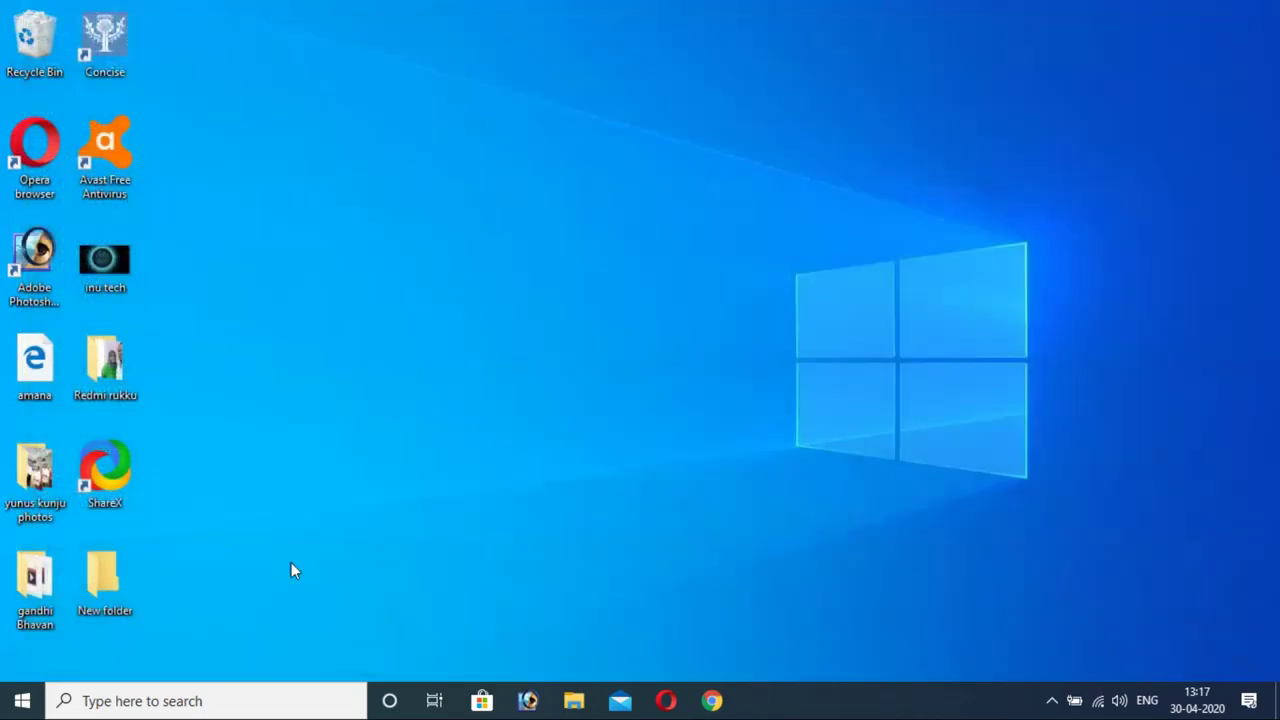
left_click(58, 305)
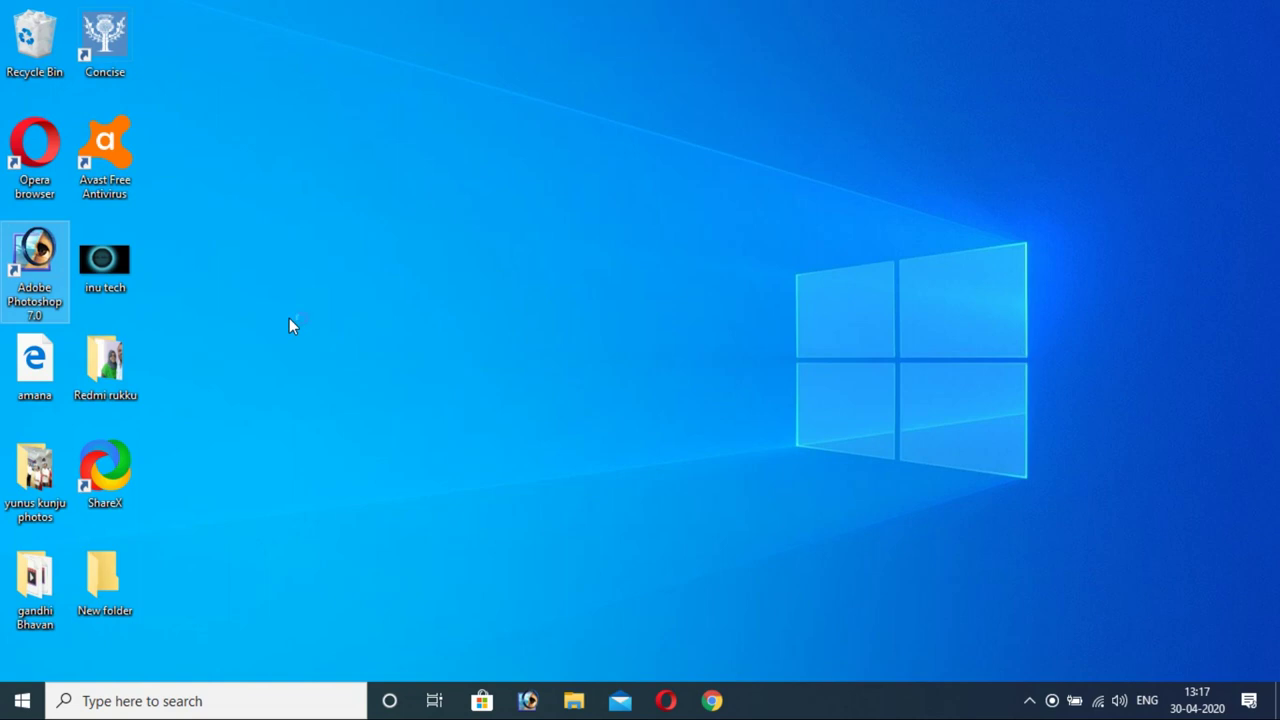
key("Return")
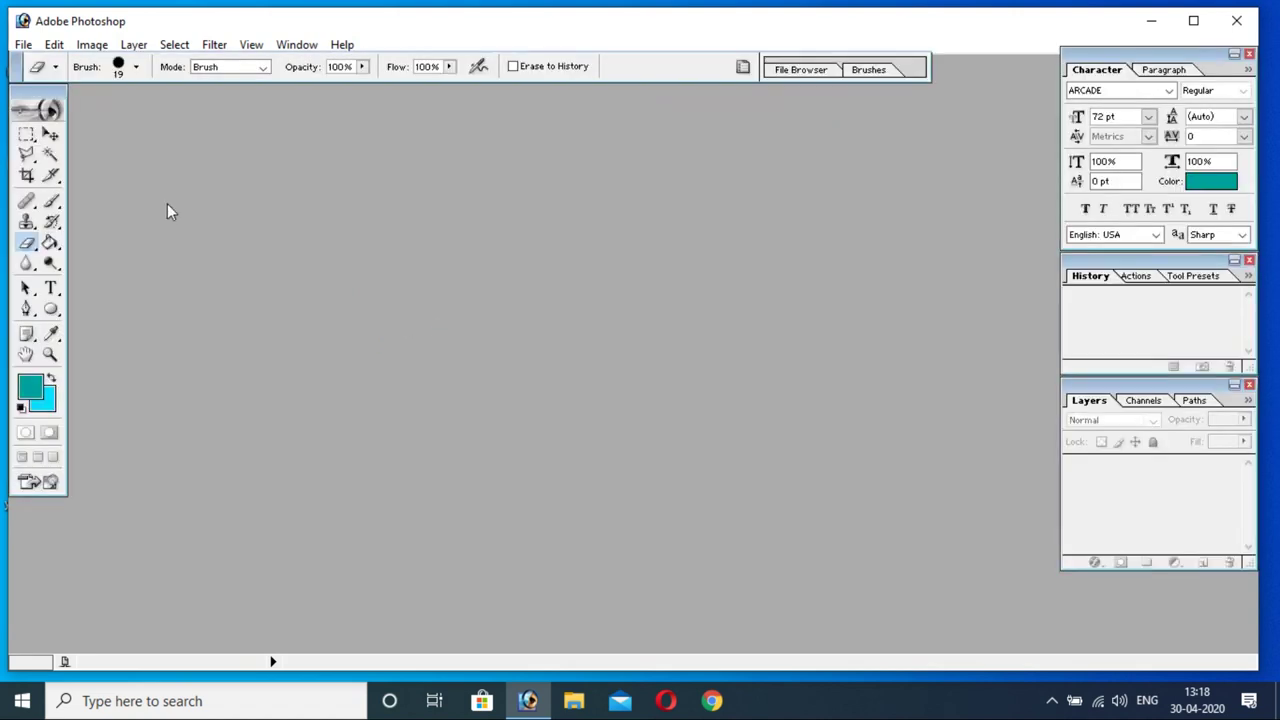
- Create a new blank document with the preset settings and reposition its window in the workspace
left_click(31, 40)
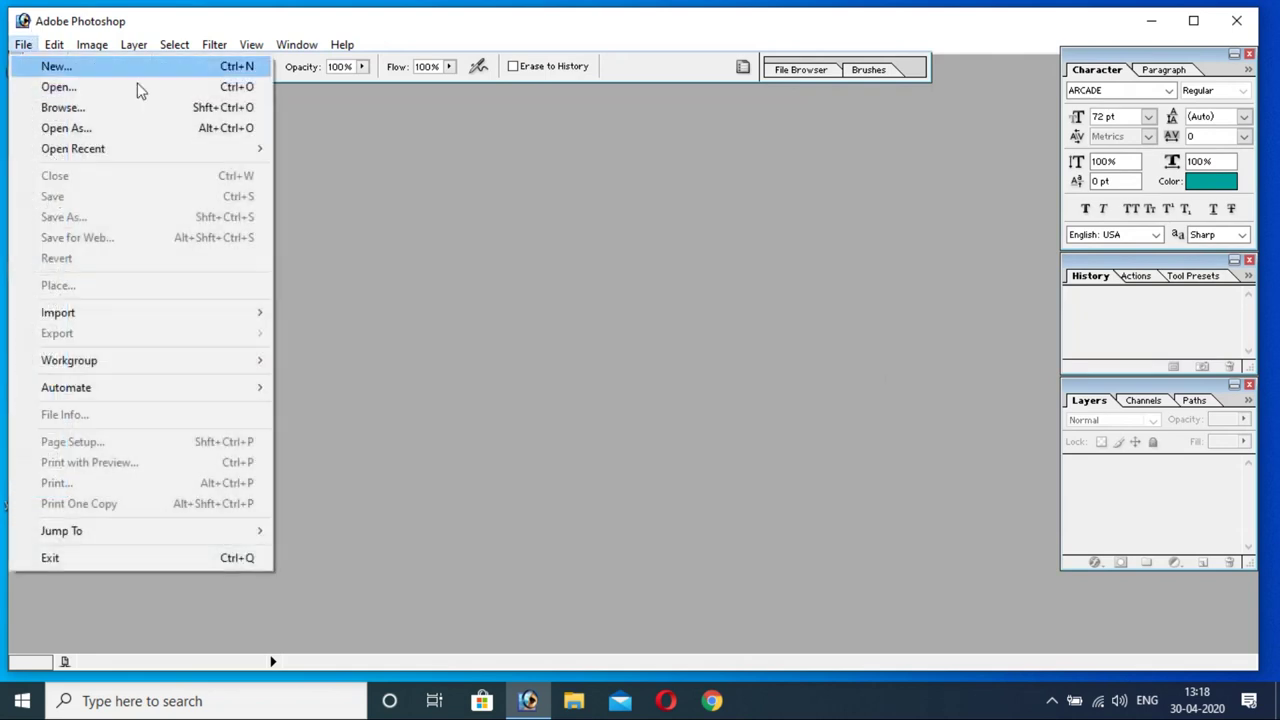
left_click(345, 207)
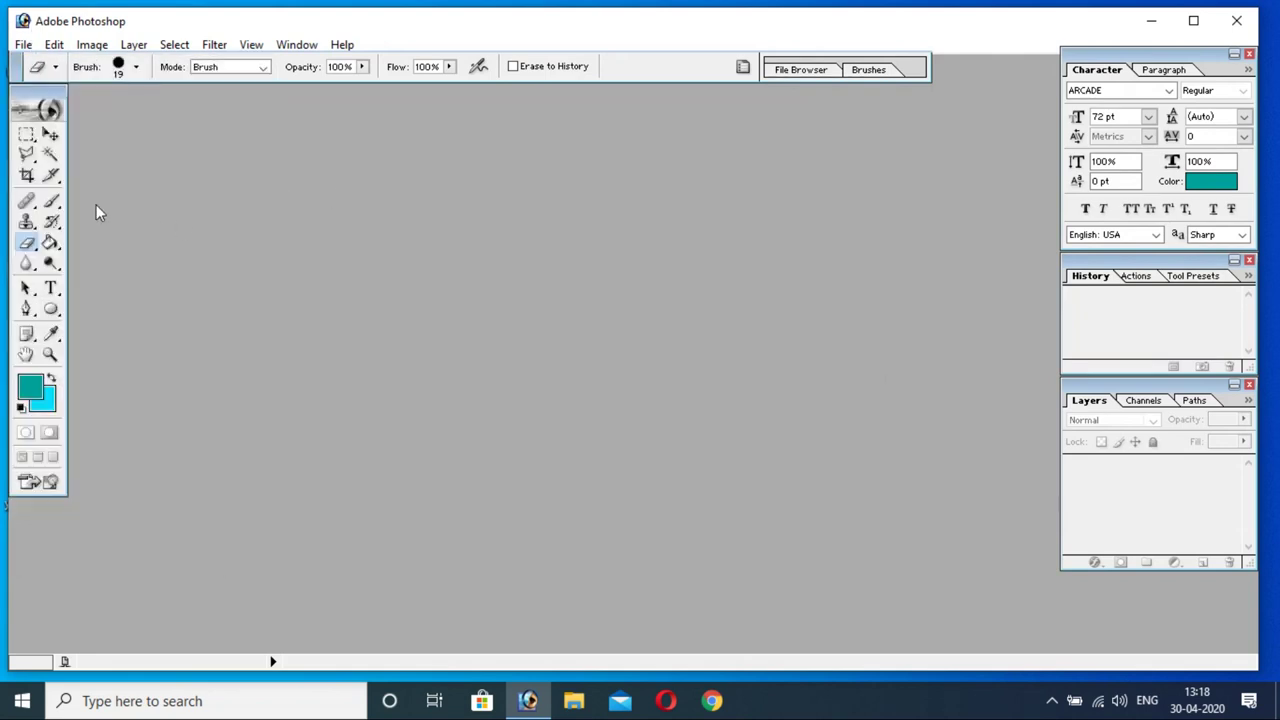
left_click(23, 45)
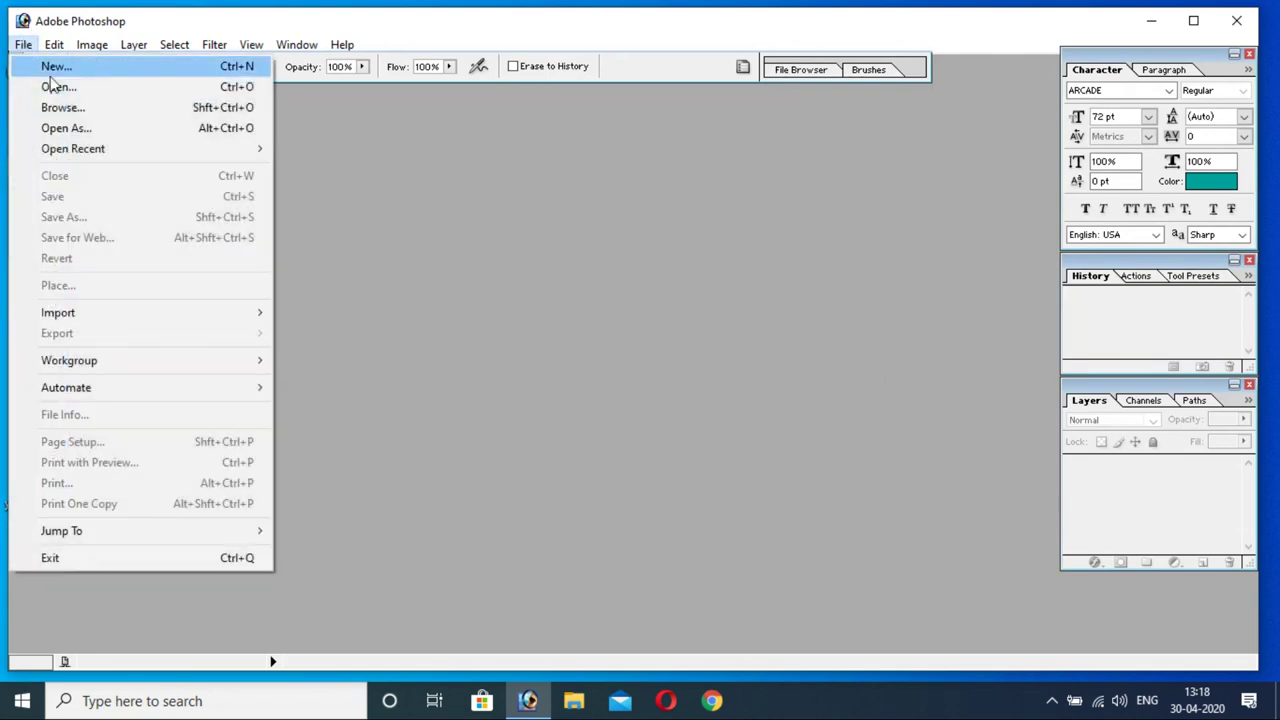
left_click(100, 66)
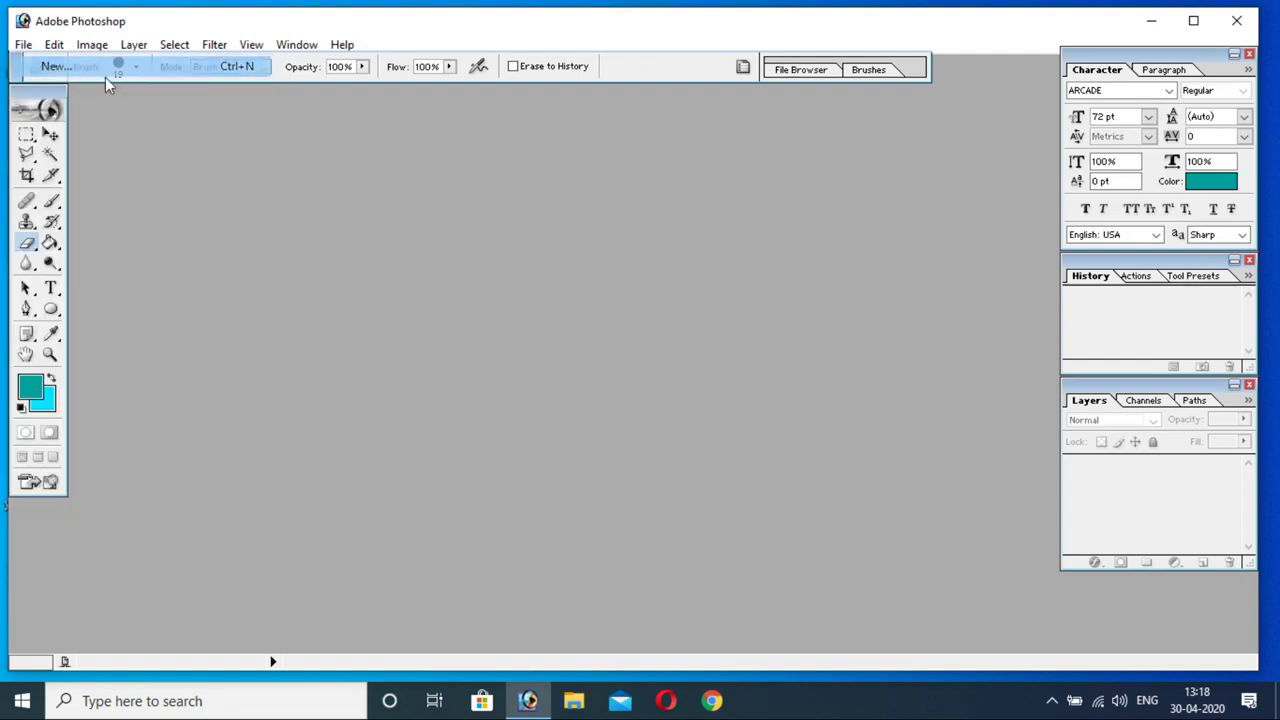
left_click(790, 234)
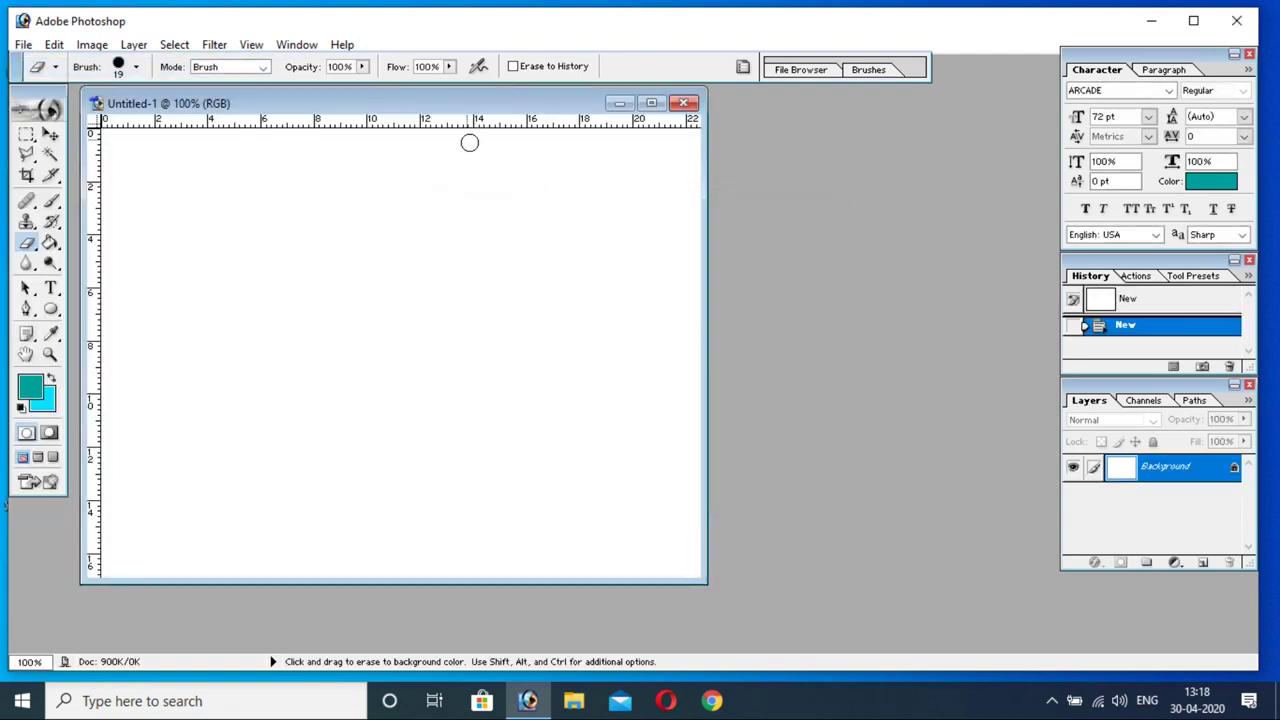
left_click_drag(428, 112, 542, 93)
left_click(23, 45)
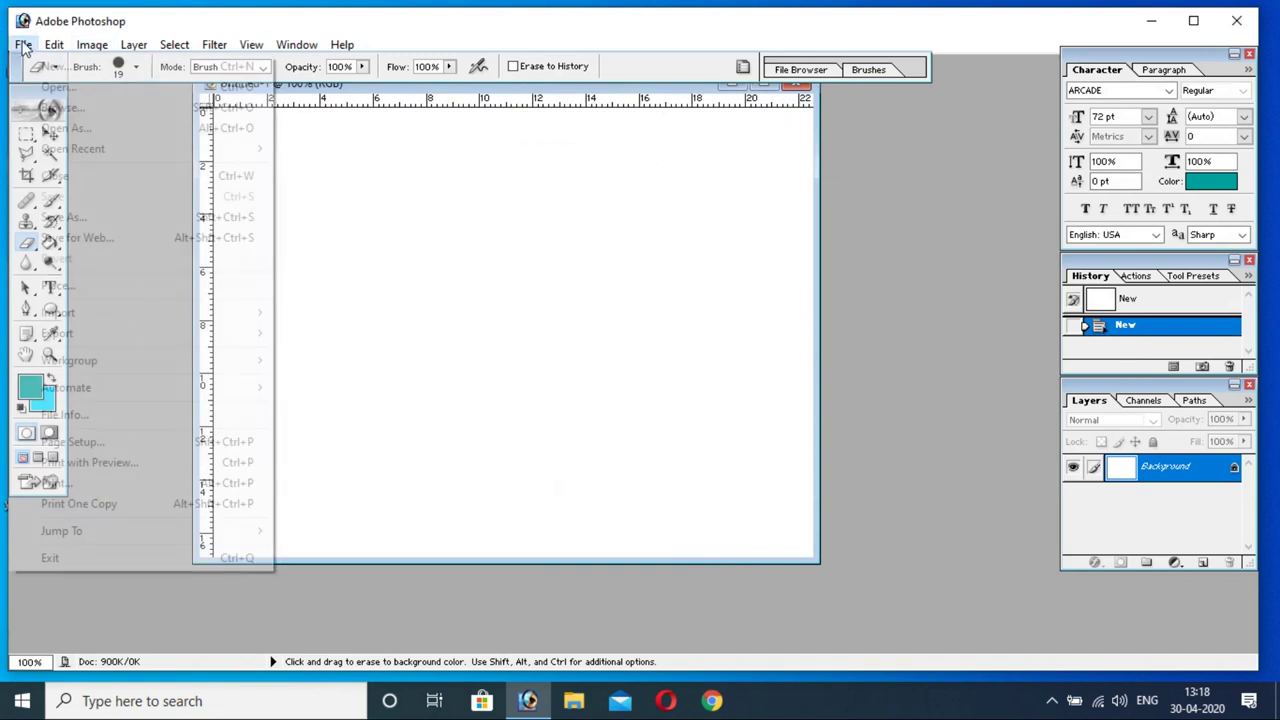
left_click(36, 70)
left_click(797, 235)
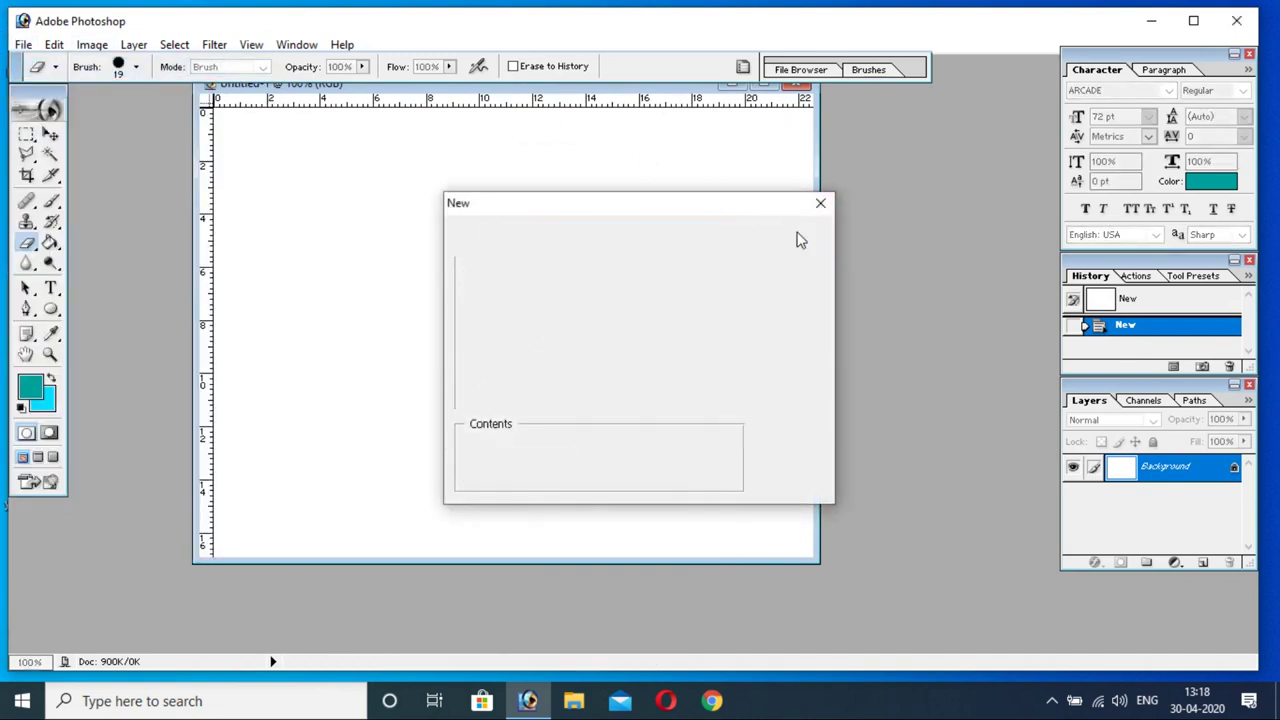
left_click(691, 110)
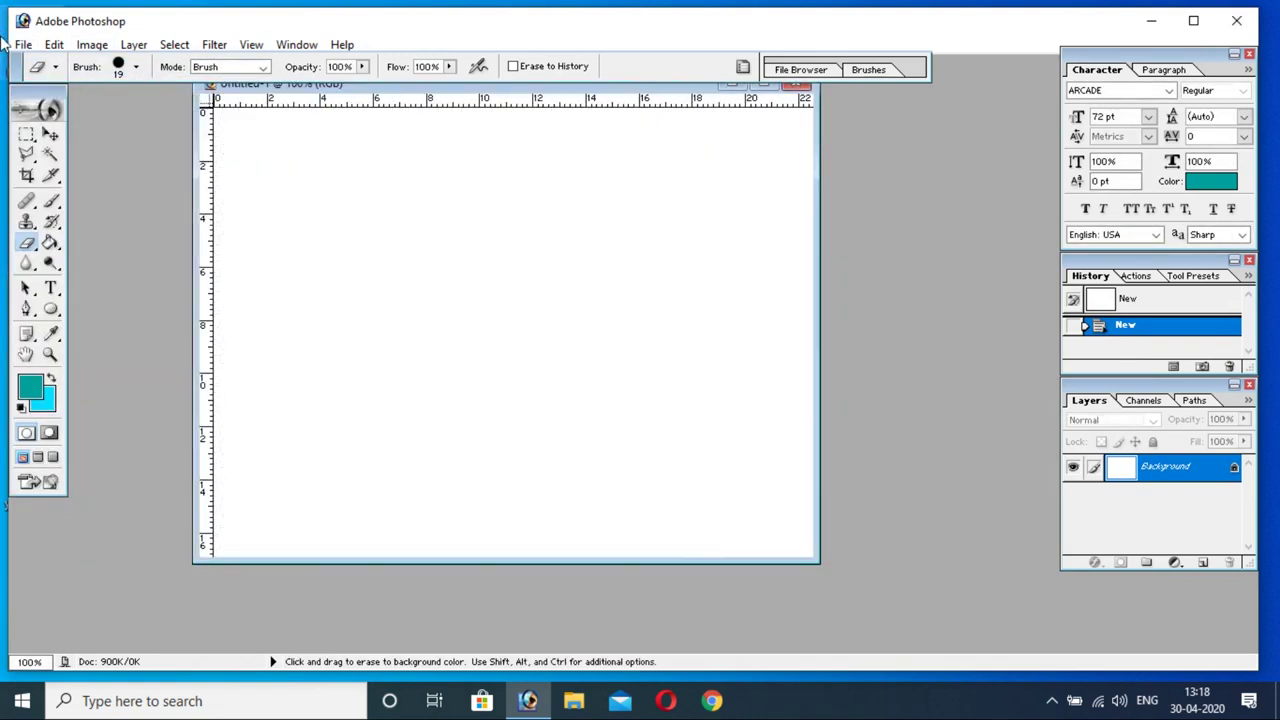
left_click(40, 66)
- Open the LOGO3d.png image from the Downloads folder
left_click(23, 45)
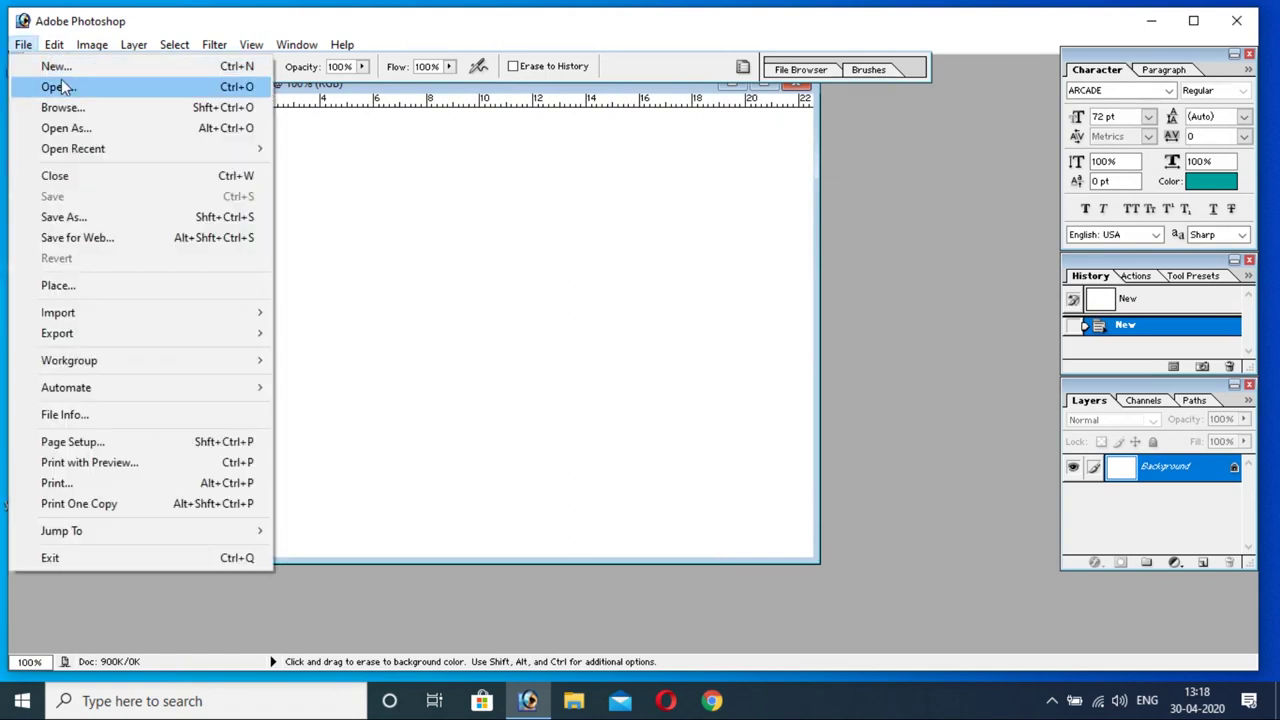
left_click(57, 87)
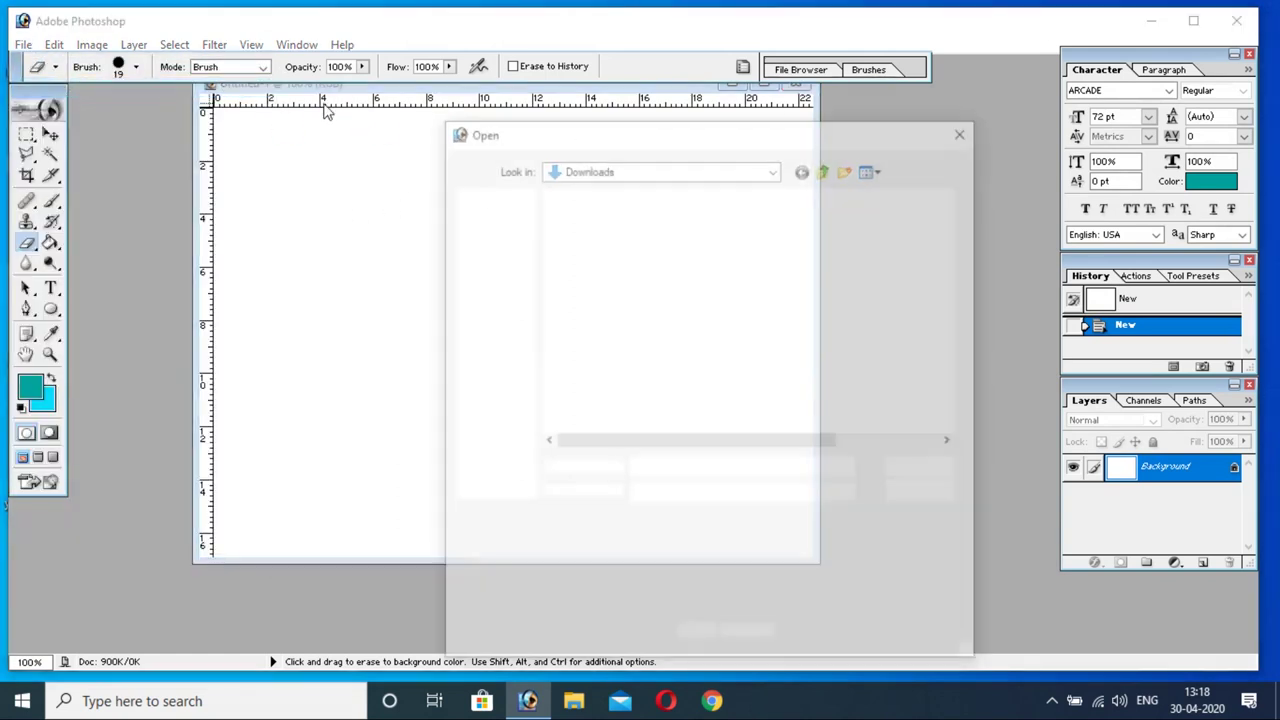
double_click(604, 238)
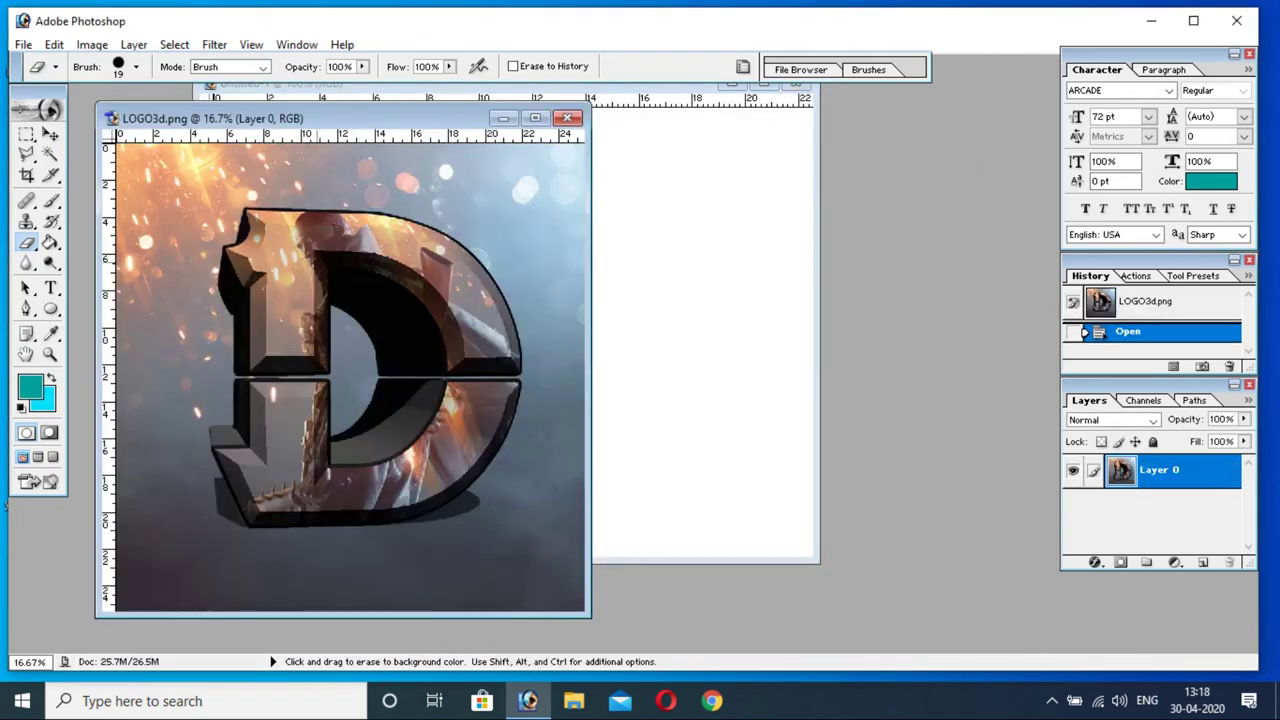
- Arrange the LOGO3d.png and blank document windows beside each other so that both stay accessible
left_click_drag(313, 118, 892, 106)
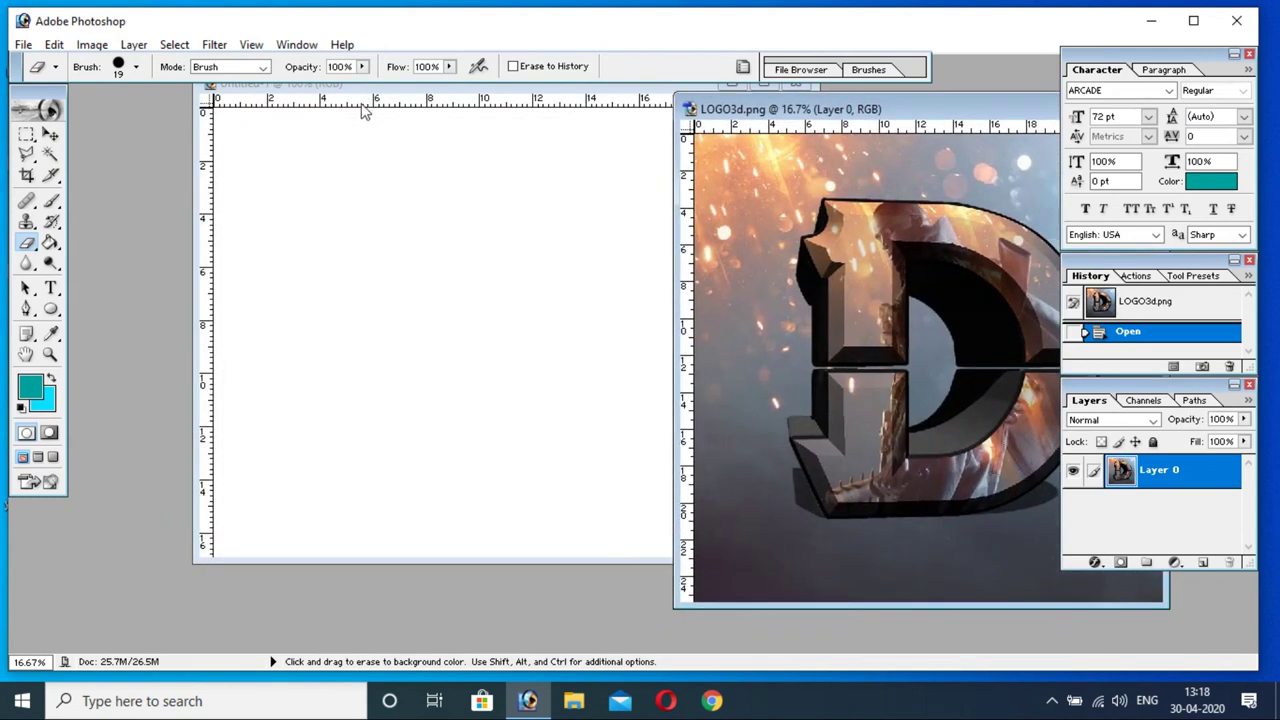
left_click(329, 97)
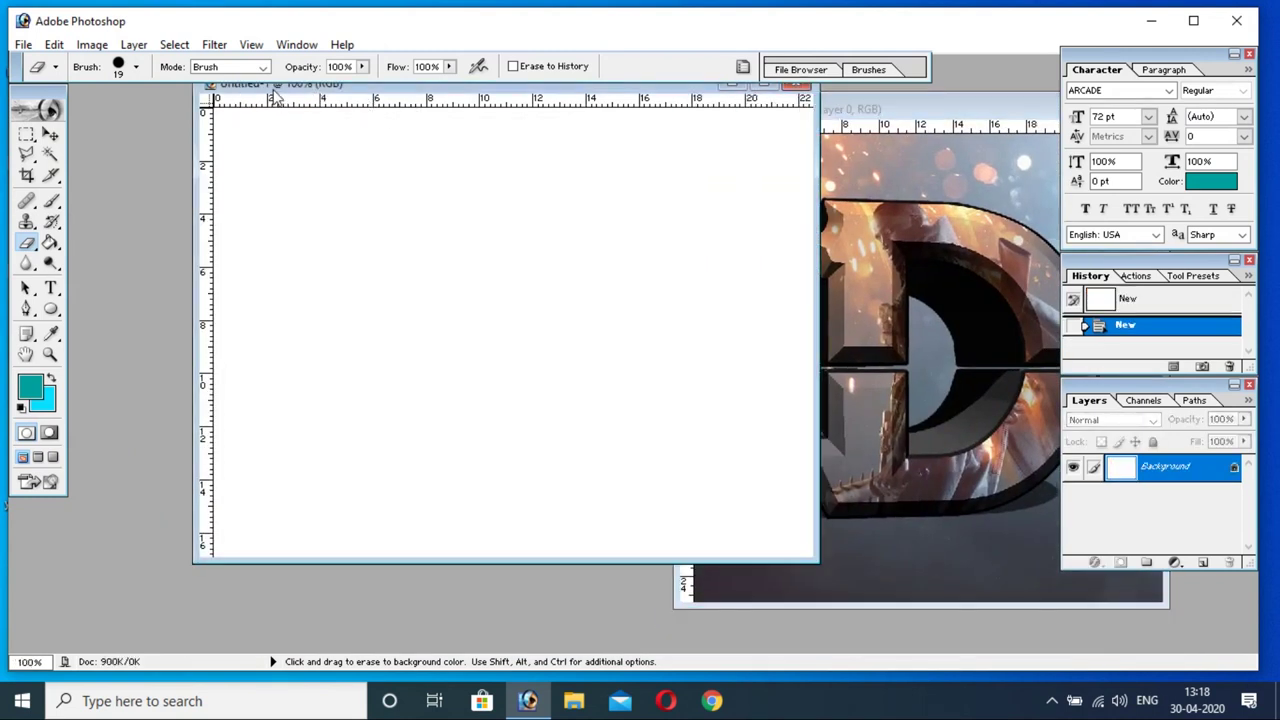
left_click_drag(277, 96, 121, 132)
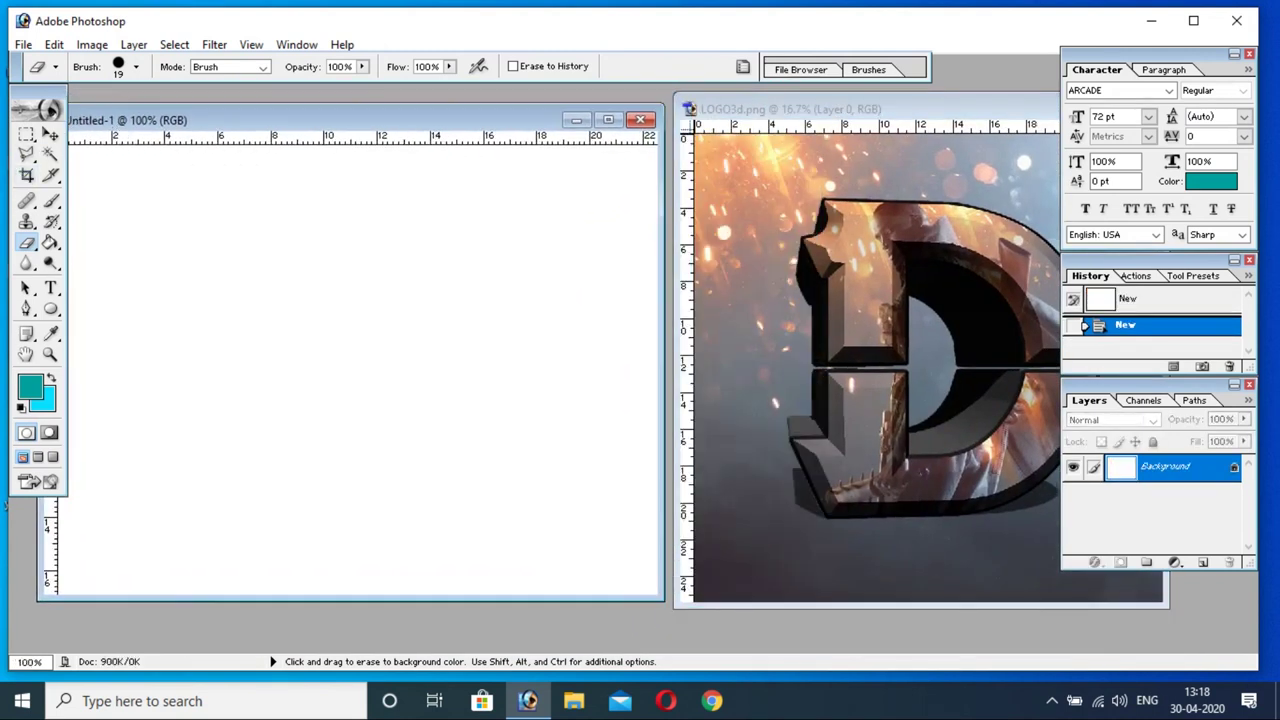
left_click(700, 113)
left_click_drag(754, 120, 597, 156)
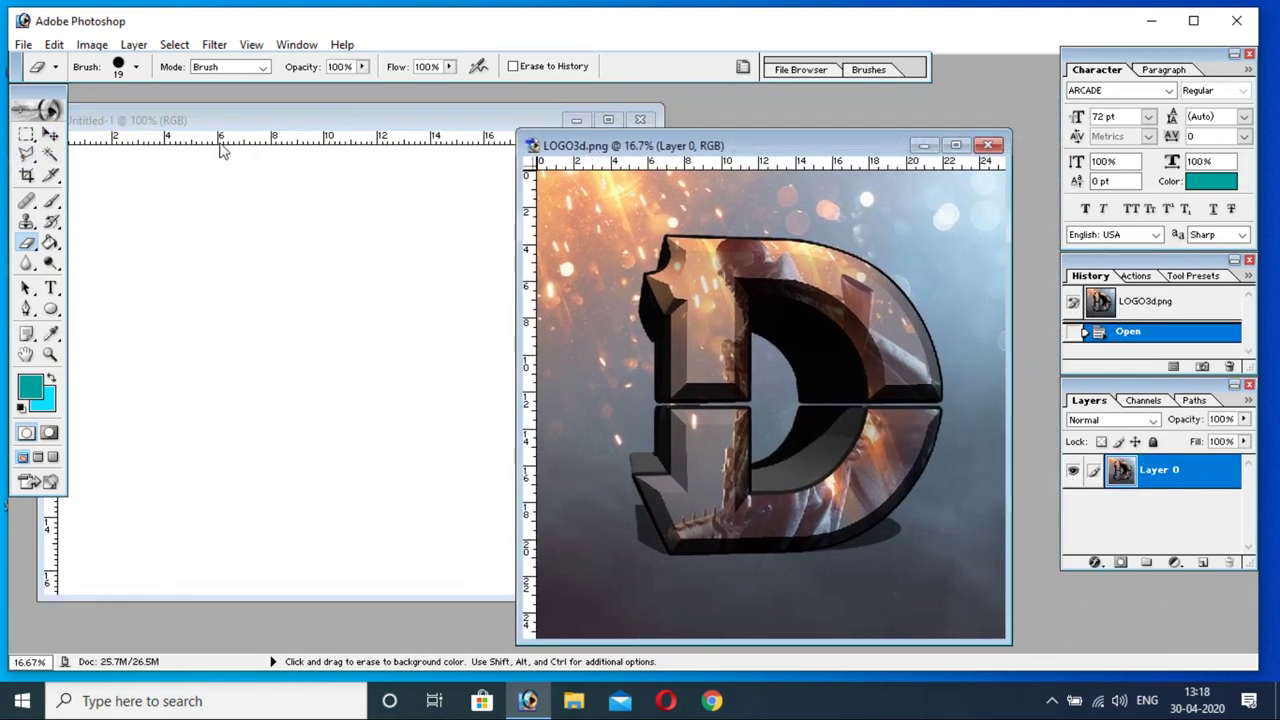
- Outline the upper-left part of the D logo with the Polygonal Lasso and try to move the selection into the blank document
left_click(30, 155)
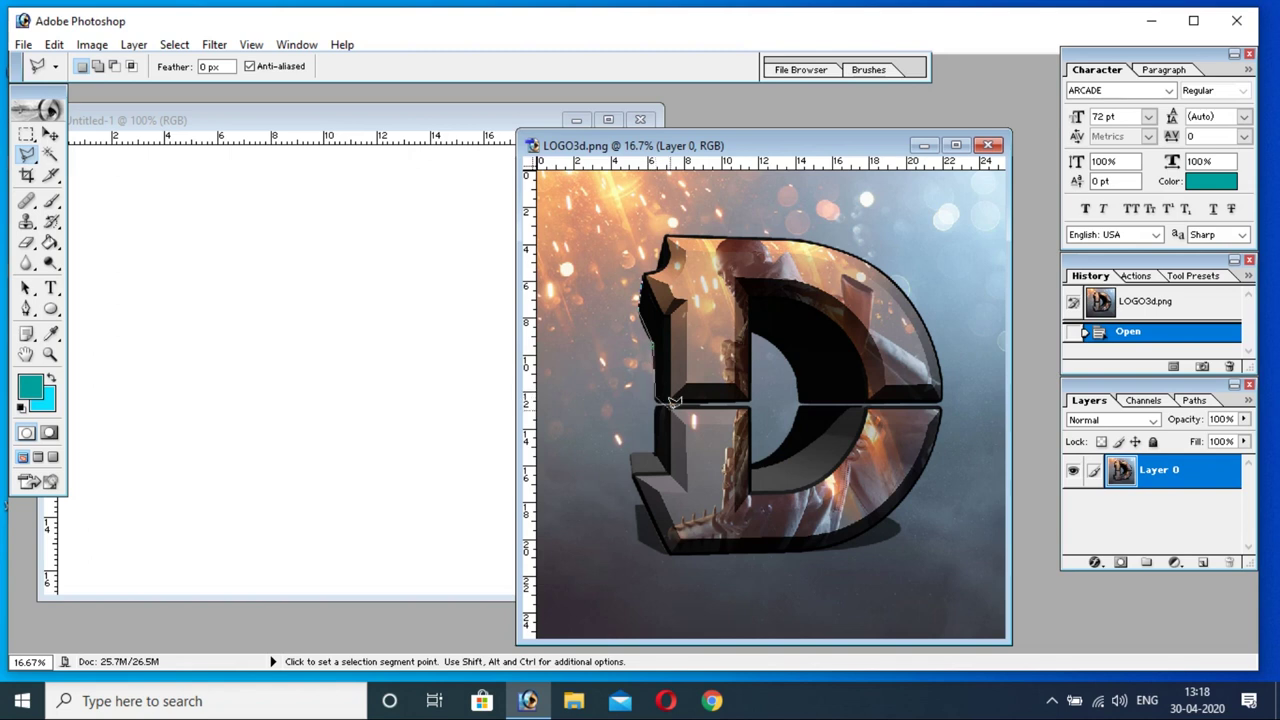
left_click(707, 393)
left_click(645, 280)
mouse_move(664, 318)
left_mouse_down()
mouse_move(569, 325)
mouse_move(675, 317)
mouse_move(260, 287)
left_mouse_up()
left_click(50, 134)
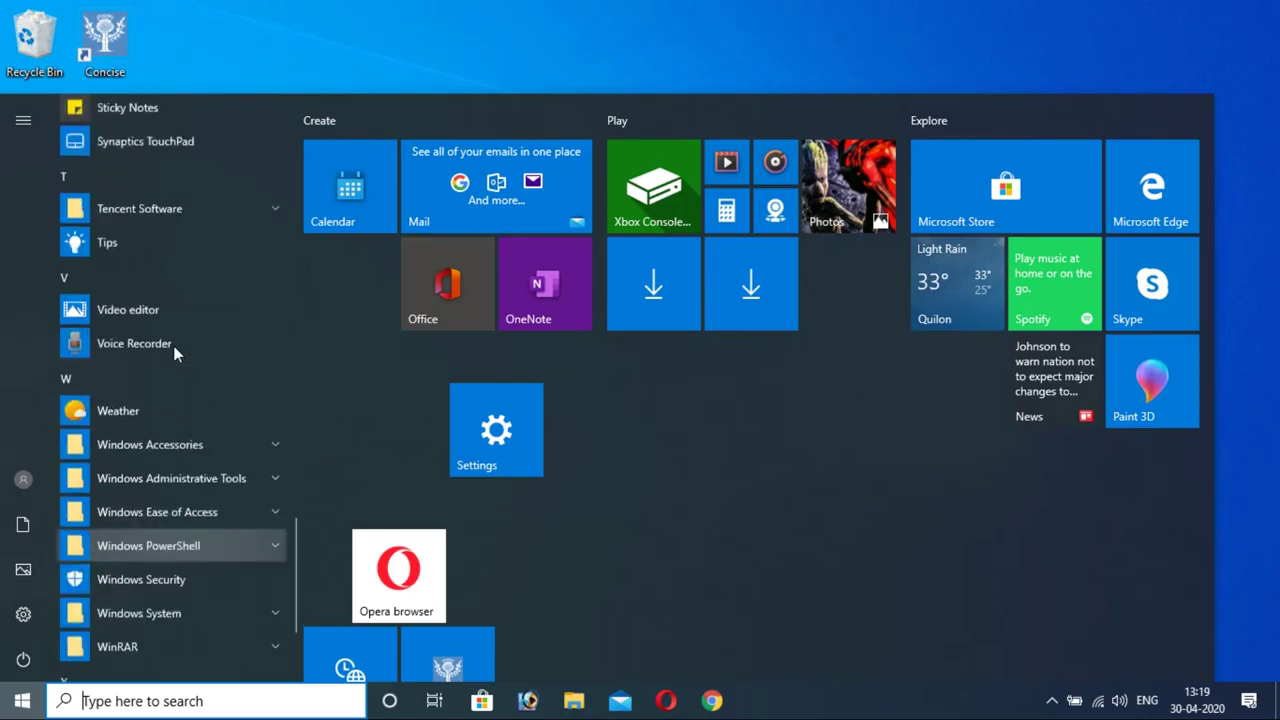
- Launch Snip & Sketch and take an immediate rectangular snip of an empty area of the desktop
scroll(160, 350, "up", 5)
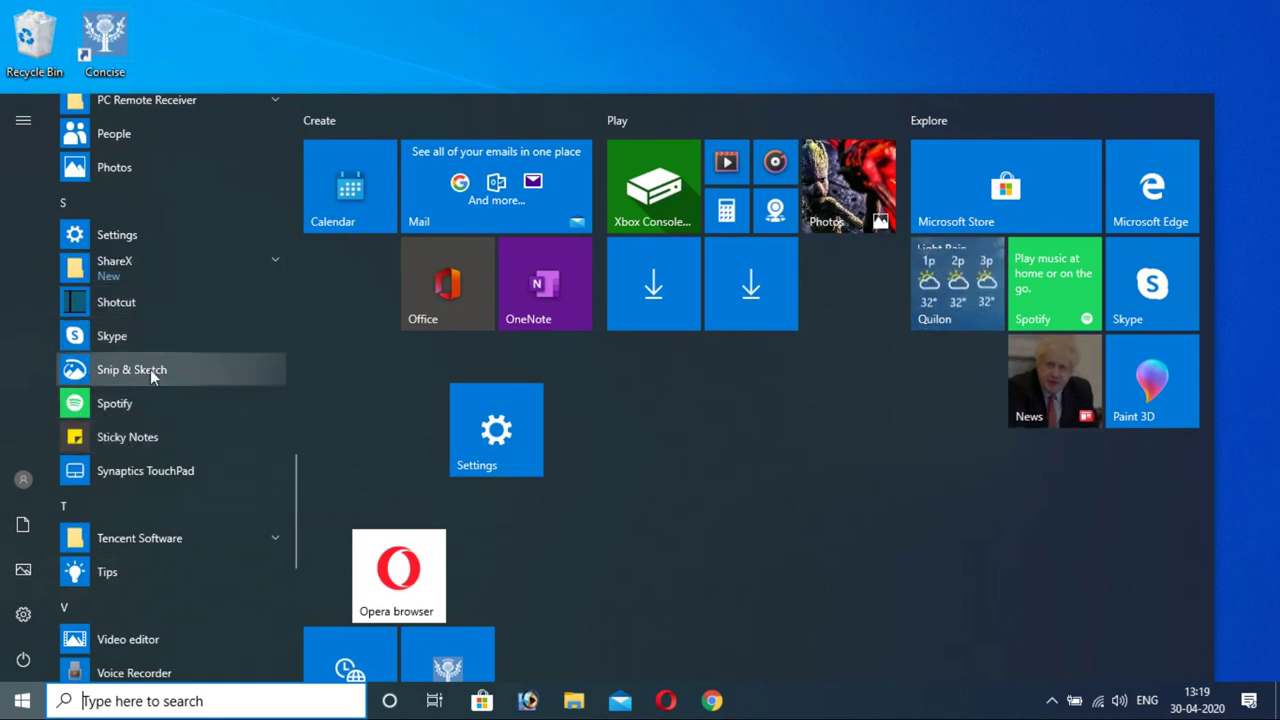
left_click(112, 372)
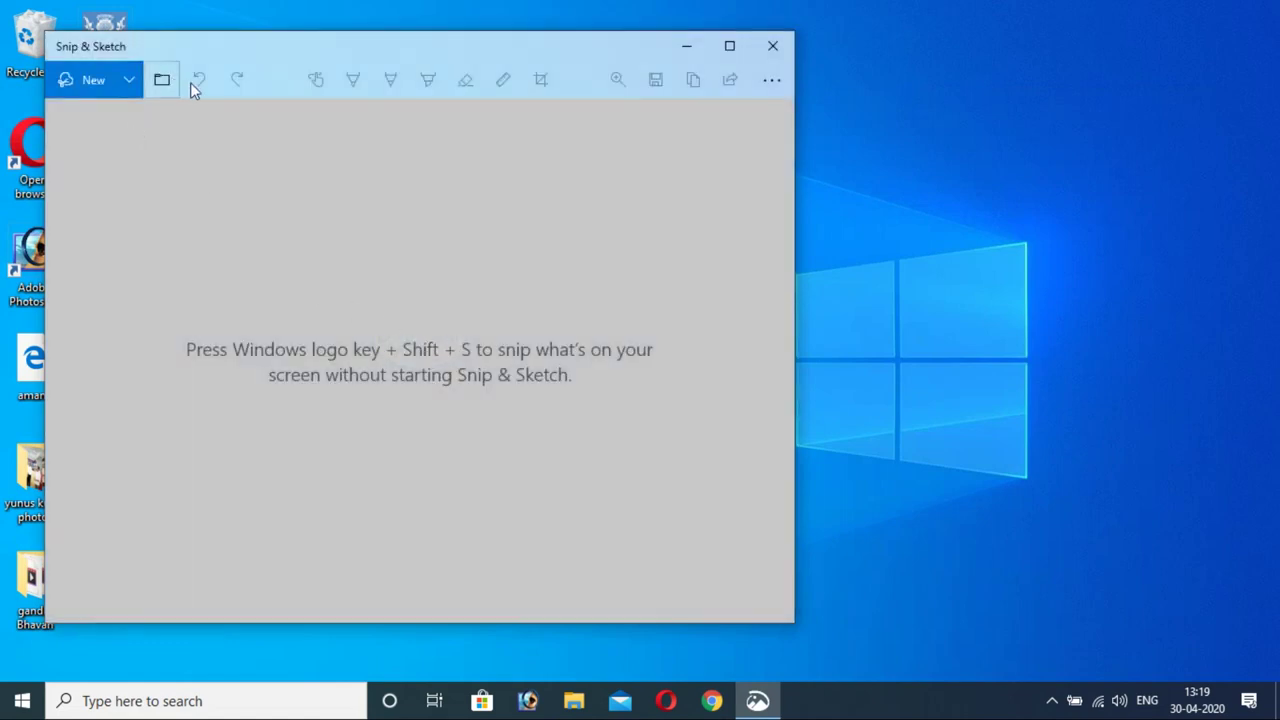
left_click(136, 82)
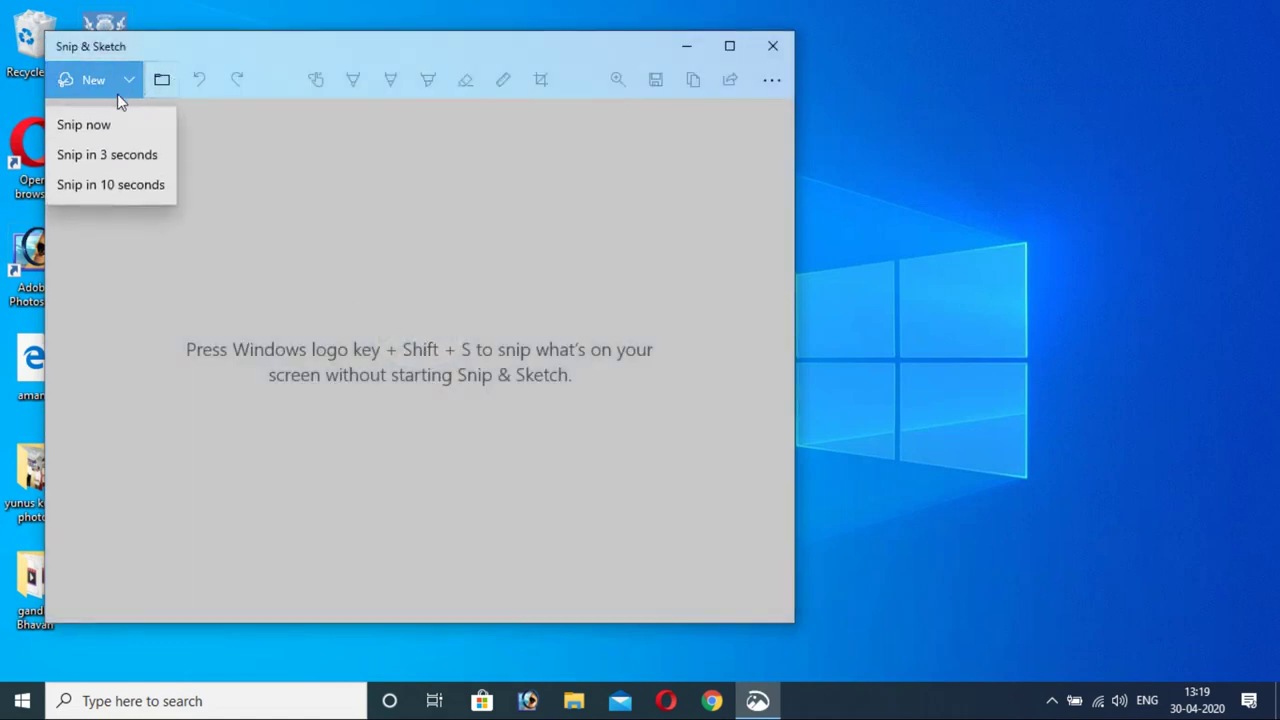
left_click(102, 132)
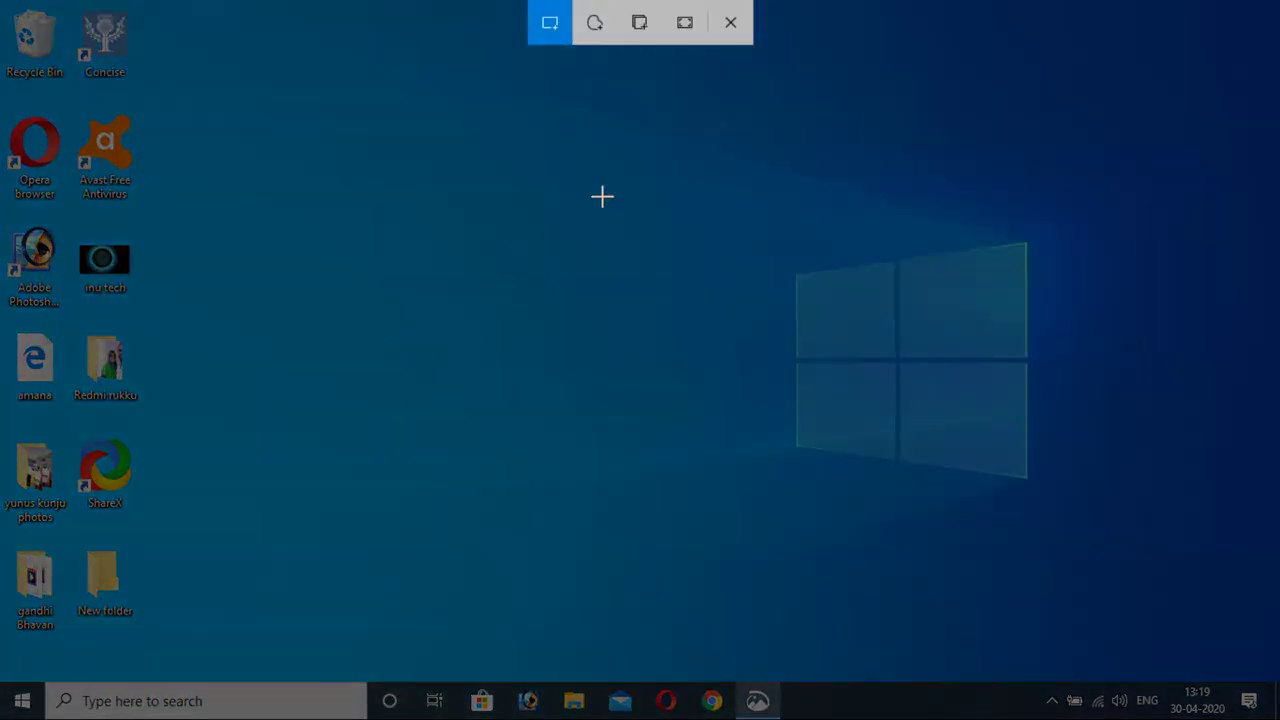
left_click_drag(380, 270, 621, 521)
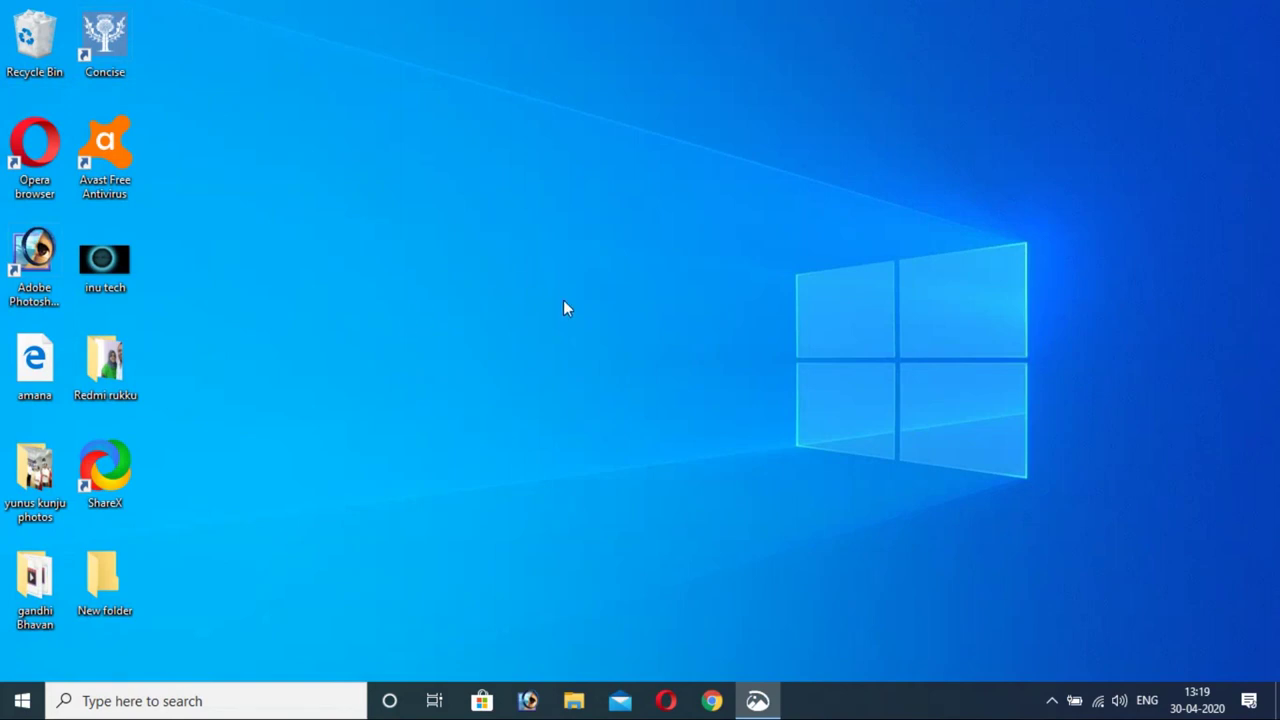
- Bring up the empty Snip & Sketch window and close it
left_click(757, 701)
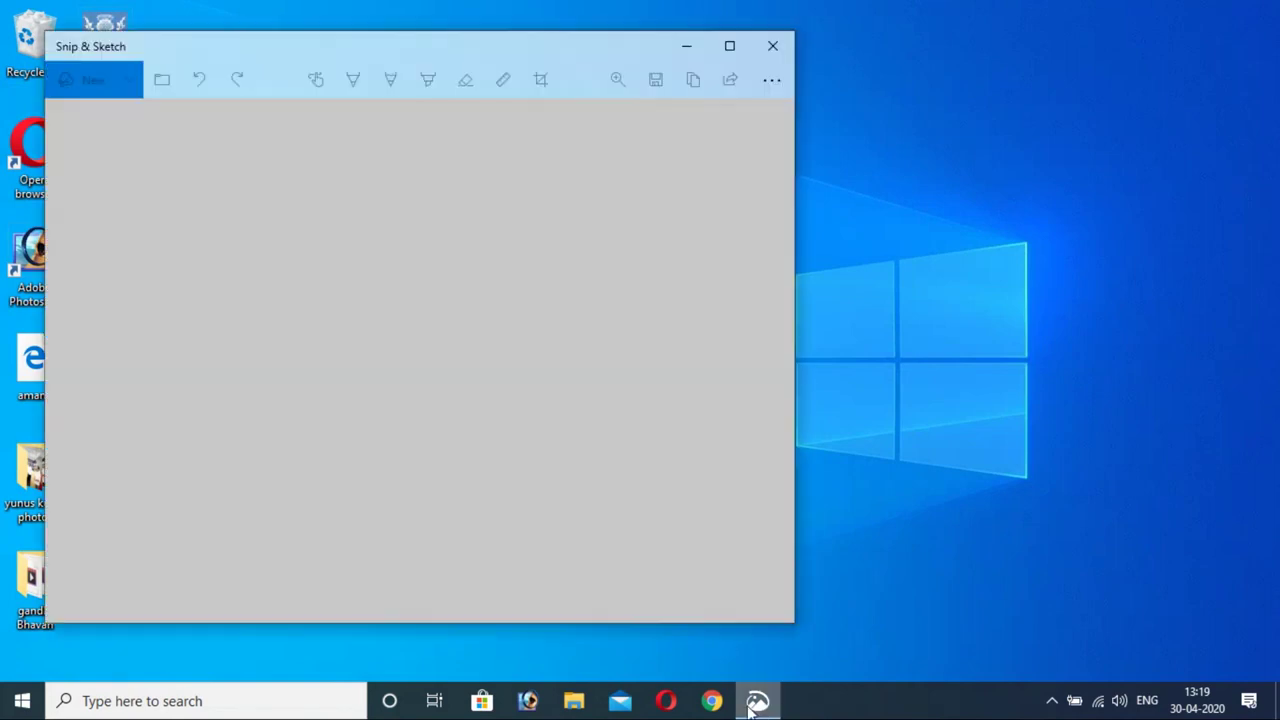
left_click(772, 46)
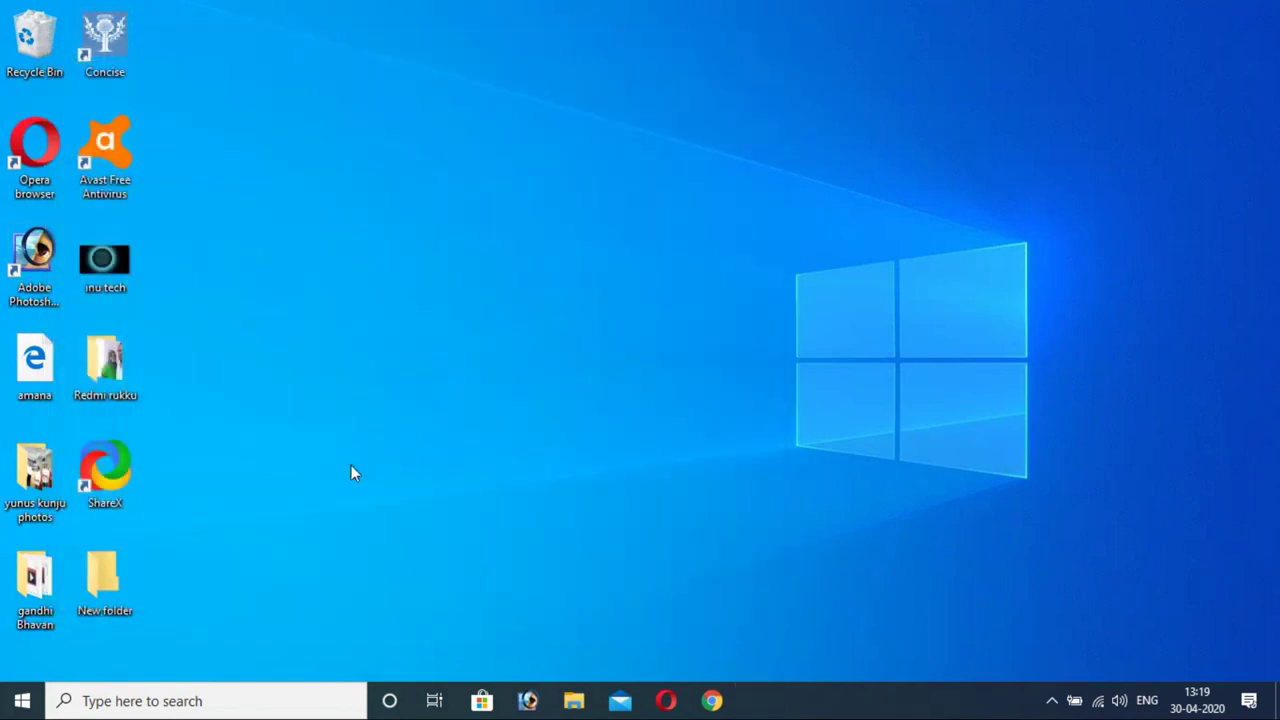
- Find and launch Paint 3D, and create a new blank project from its welcome screen
key("super")
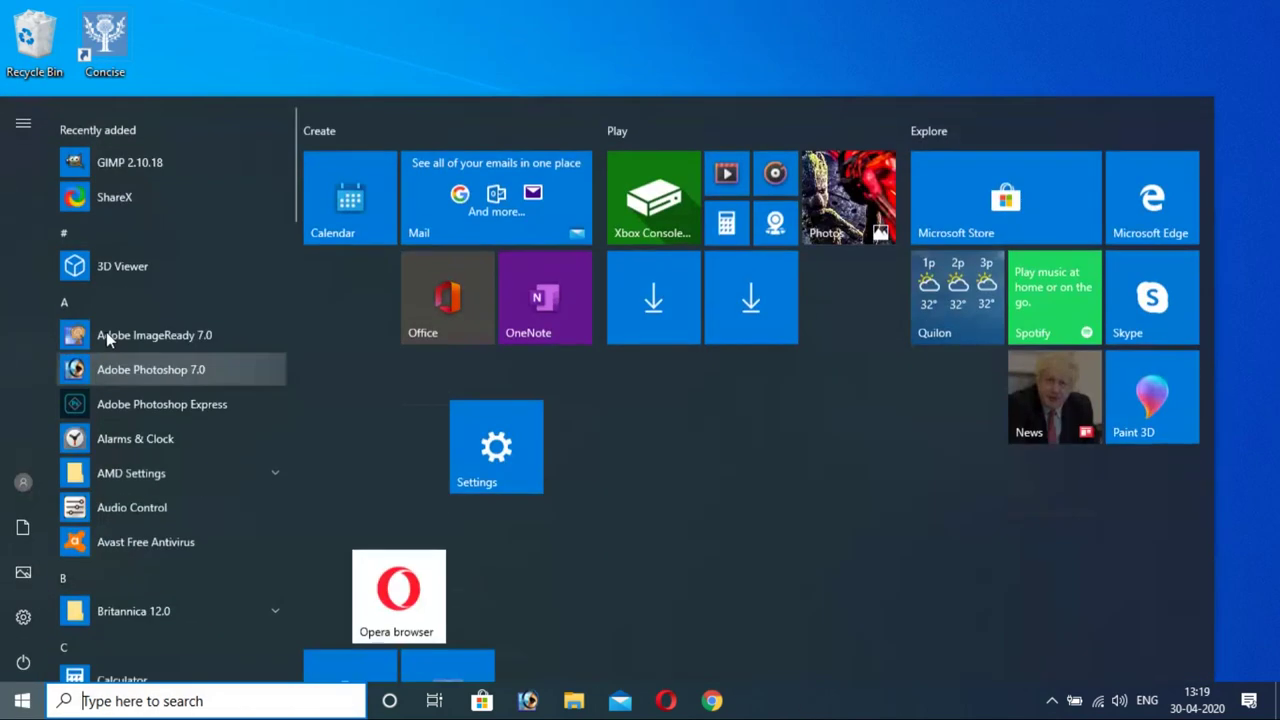
scroll(145, 300, "down", 10)
scroll(146, 295, "down", 10)
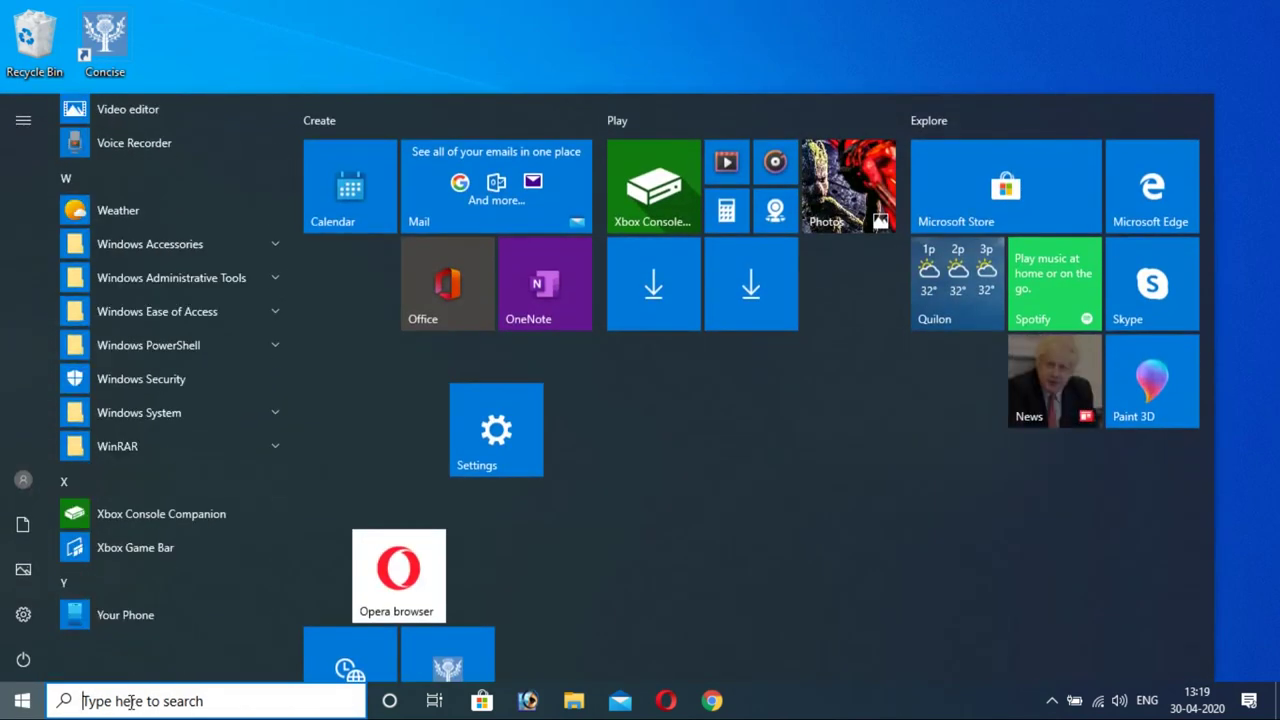
type("pai")
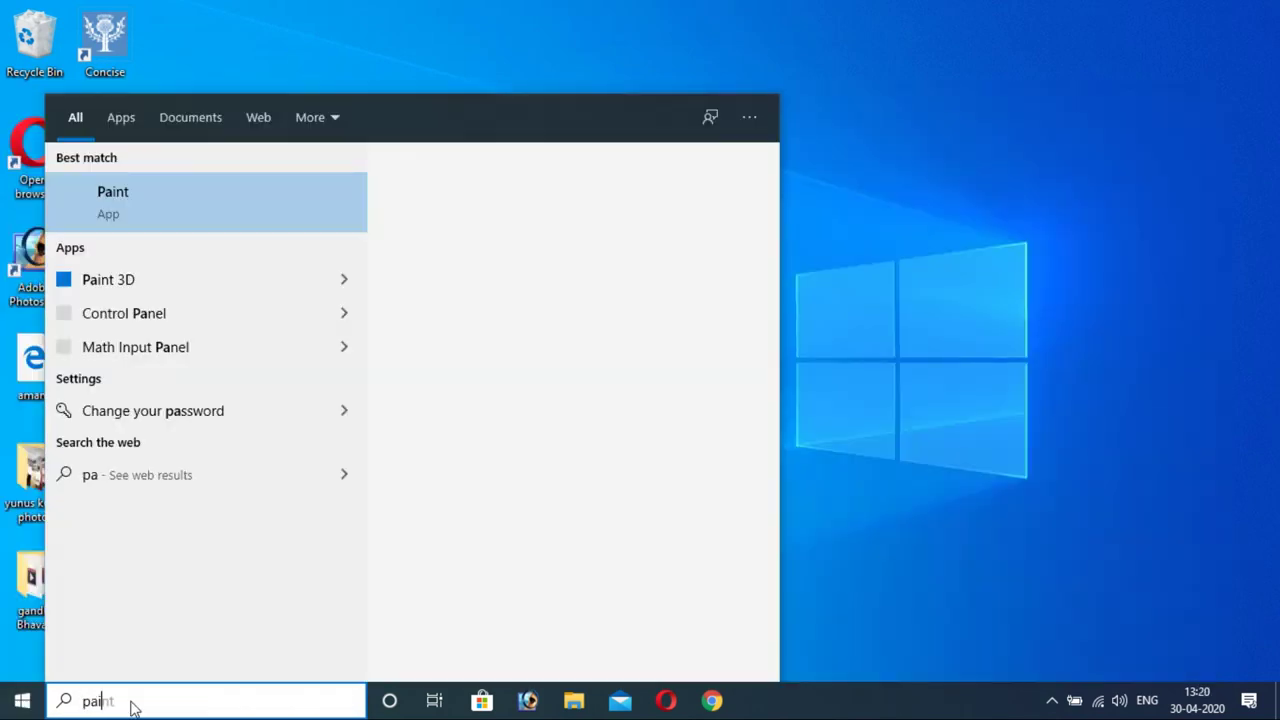
type("n")
left_click(150, 193)
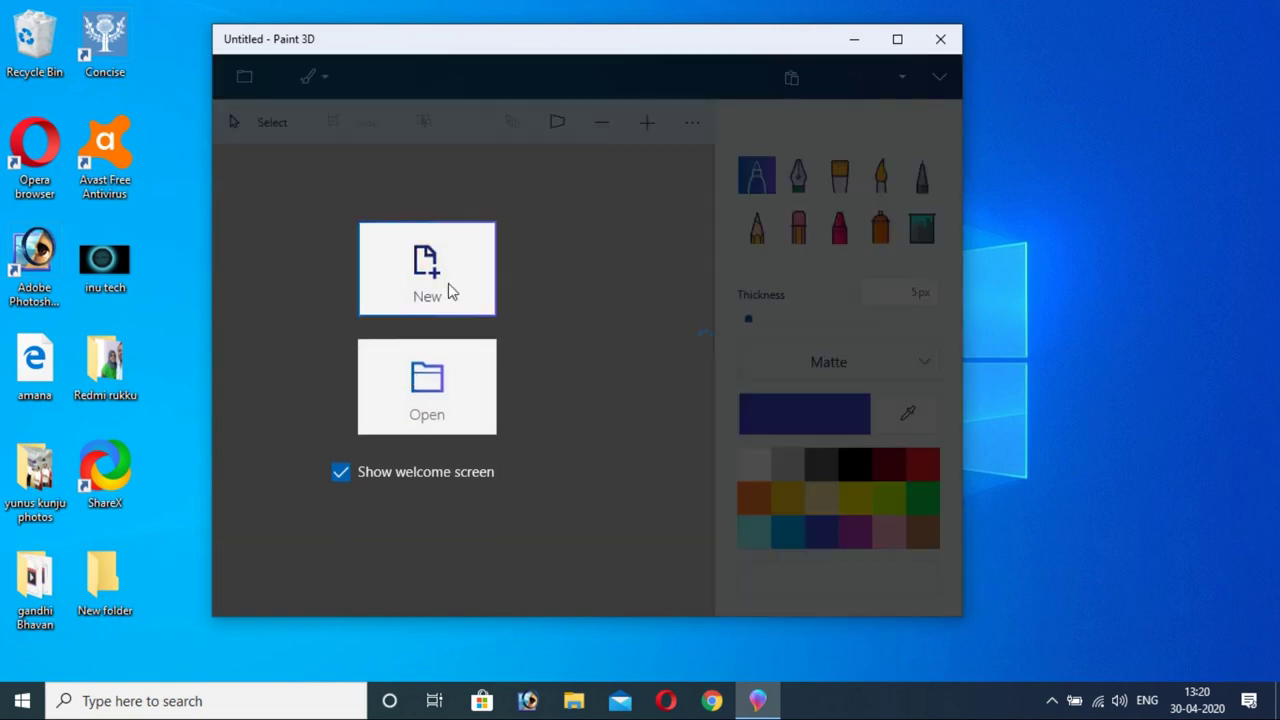
left_click(426, 291)
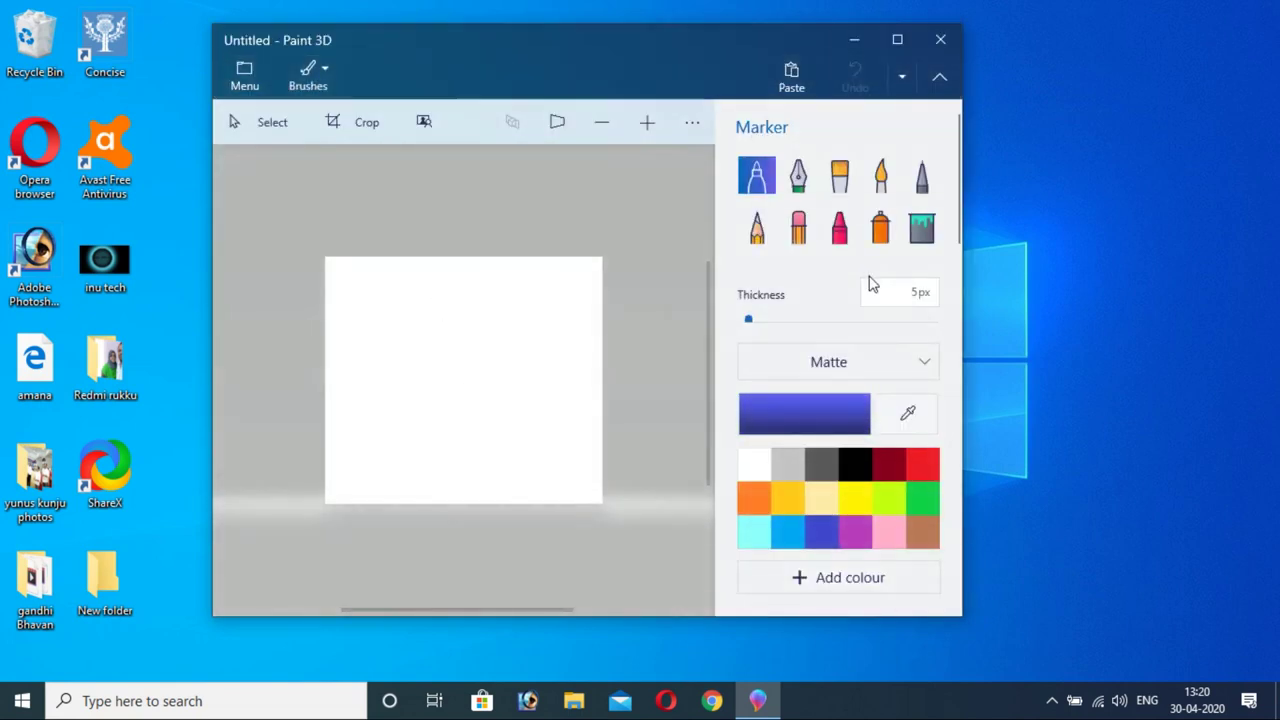
- Sample several brush types, and fill the entire white canvas with matte indigo using the Fill tool
left_click(798, 176)
left_click(840, 176)
left_click(880, 176)
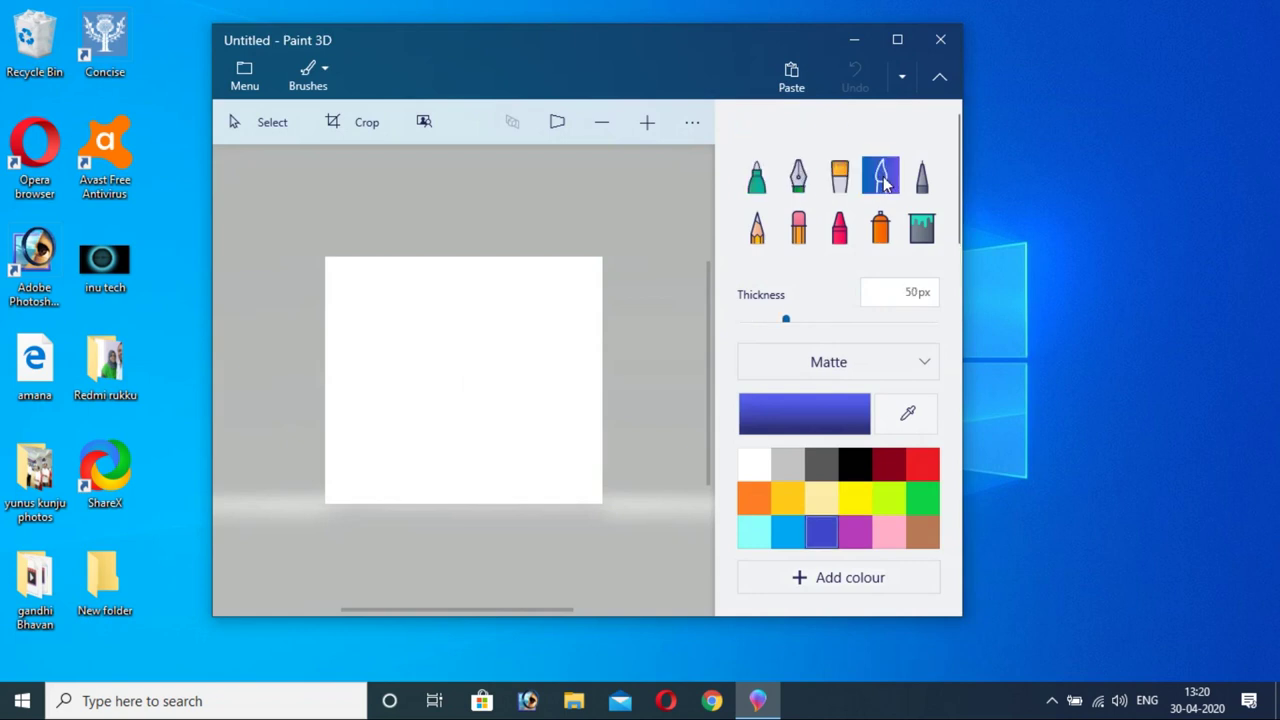
left_click(921, 227)
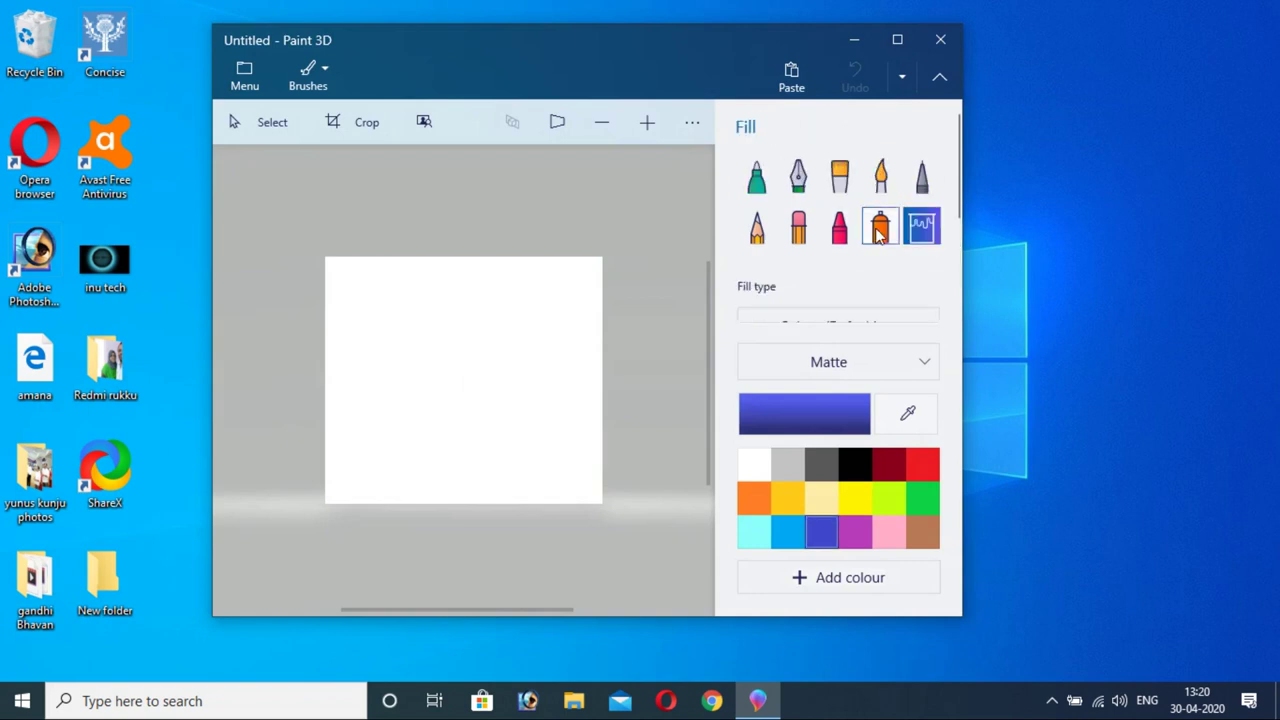
left_click(394, 334)
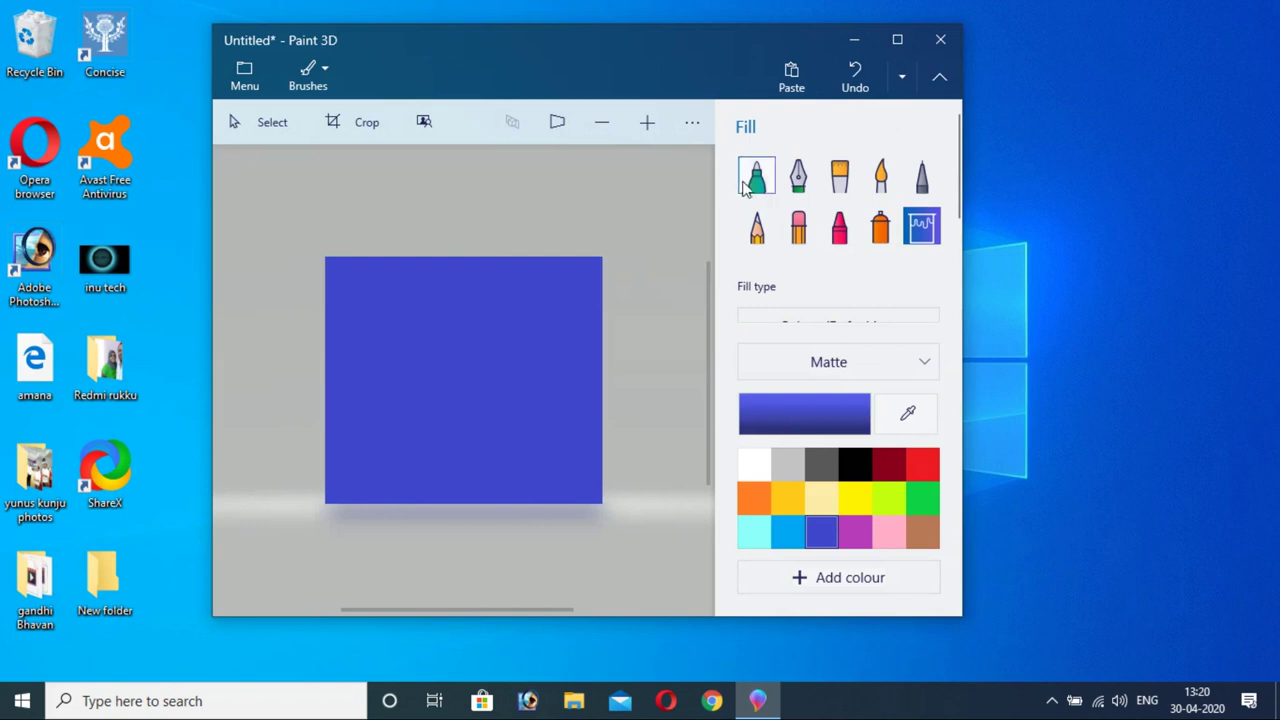
- Try the Crop and Magic select tools on the filled canvas, attempting to enlarge the selection area from its upper-right corner
left_click(768, 212)
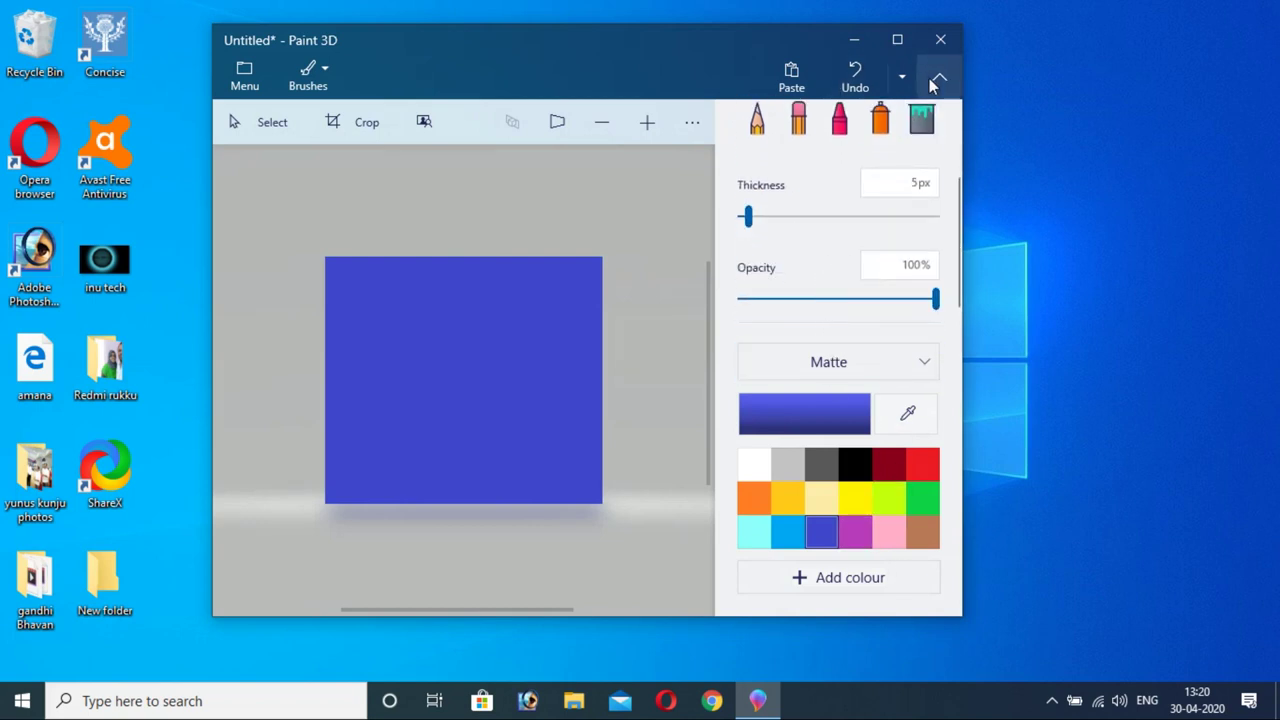
left_click(399, 120)
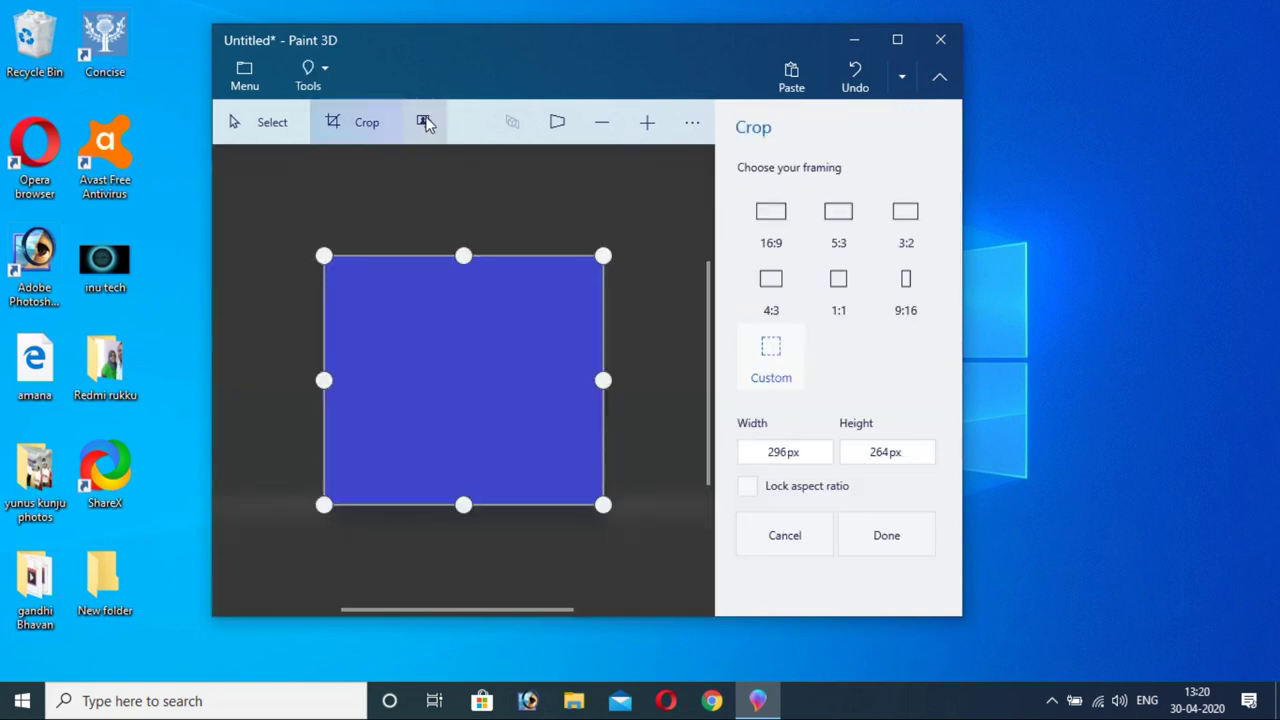
left_click(424, 121)
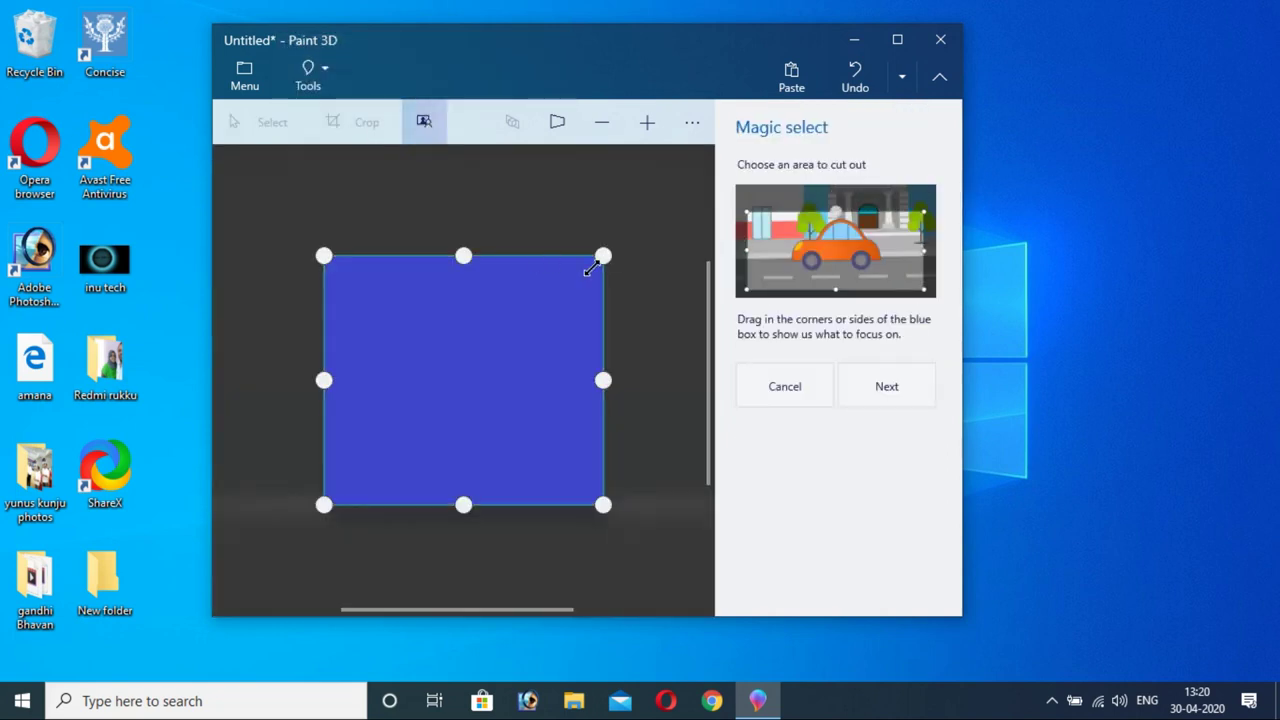
left_click_drag(592, 264, 634, 266)
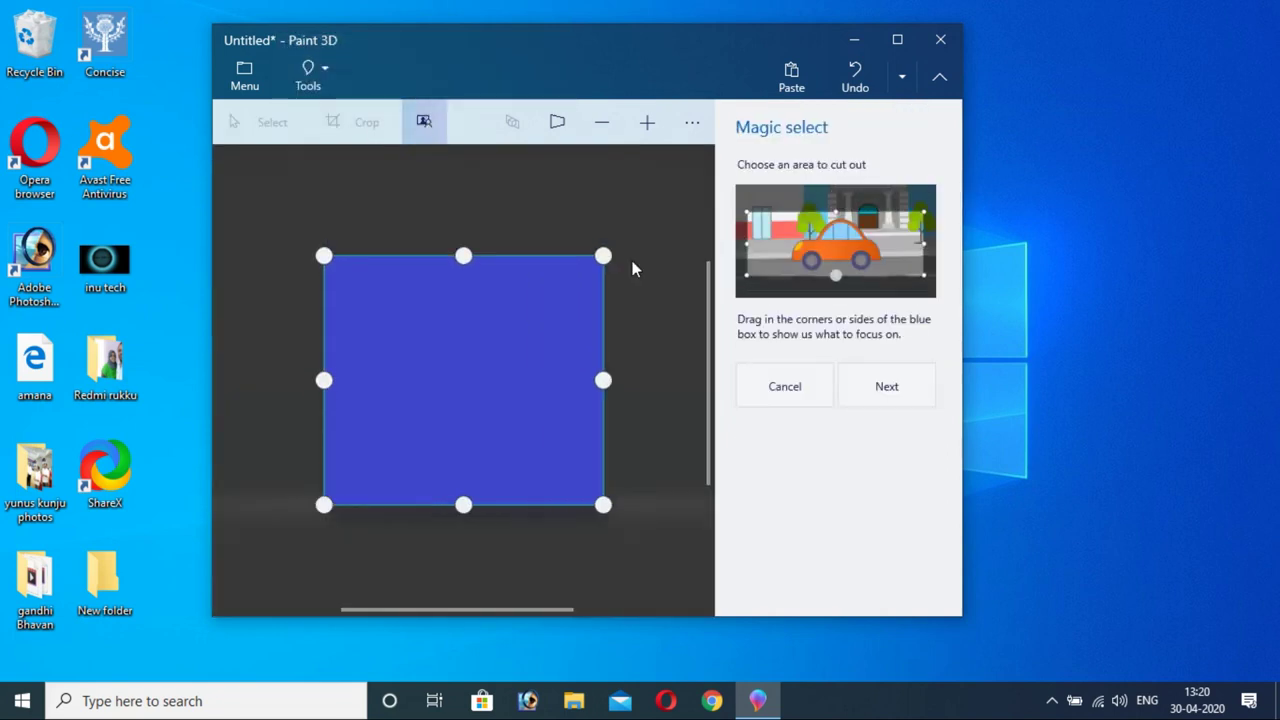
left_click(245, 80)
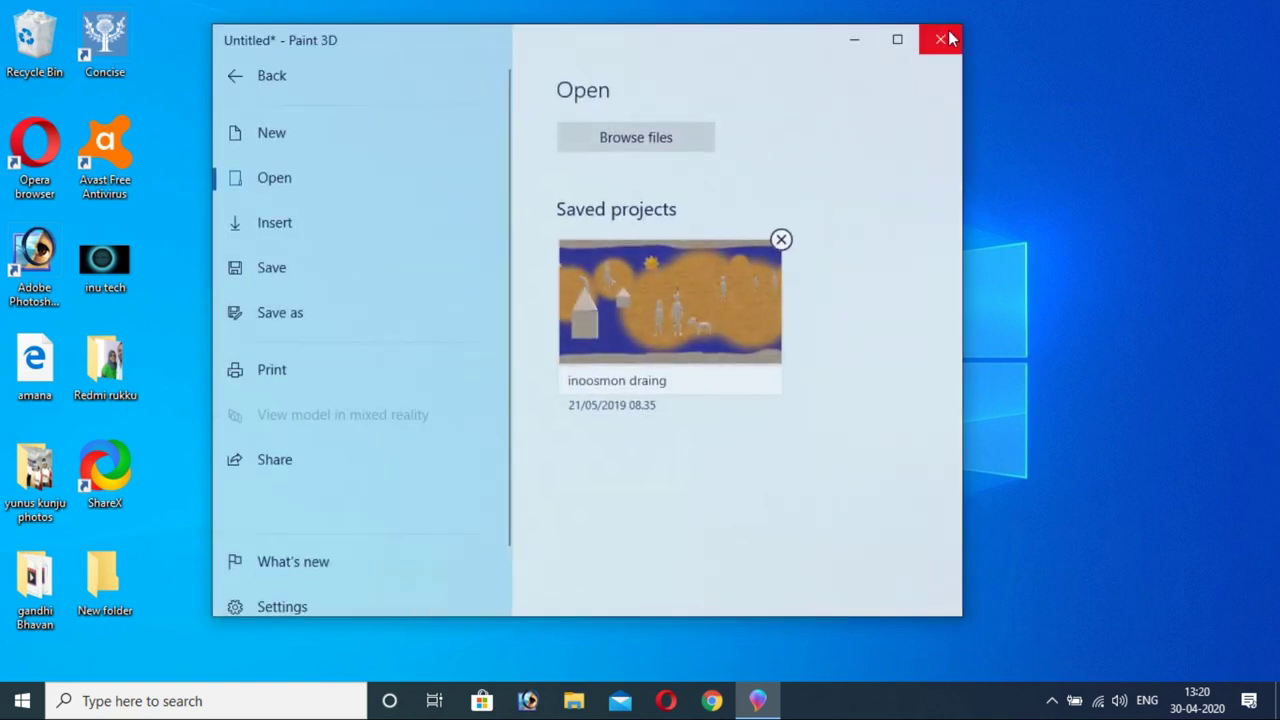
left_click(950, 39)
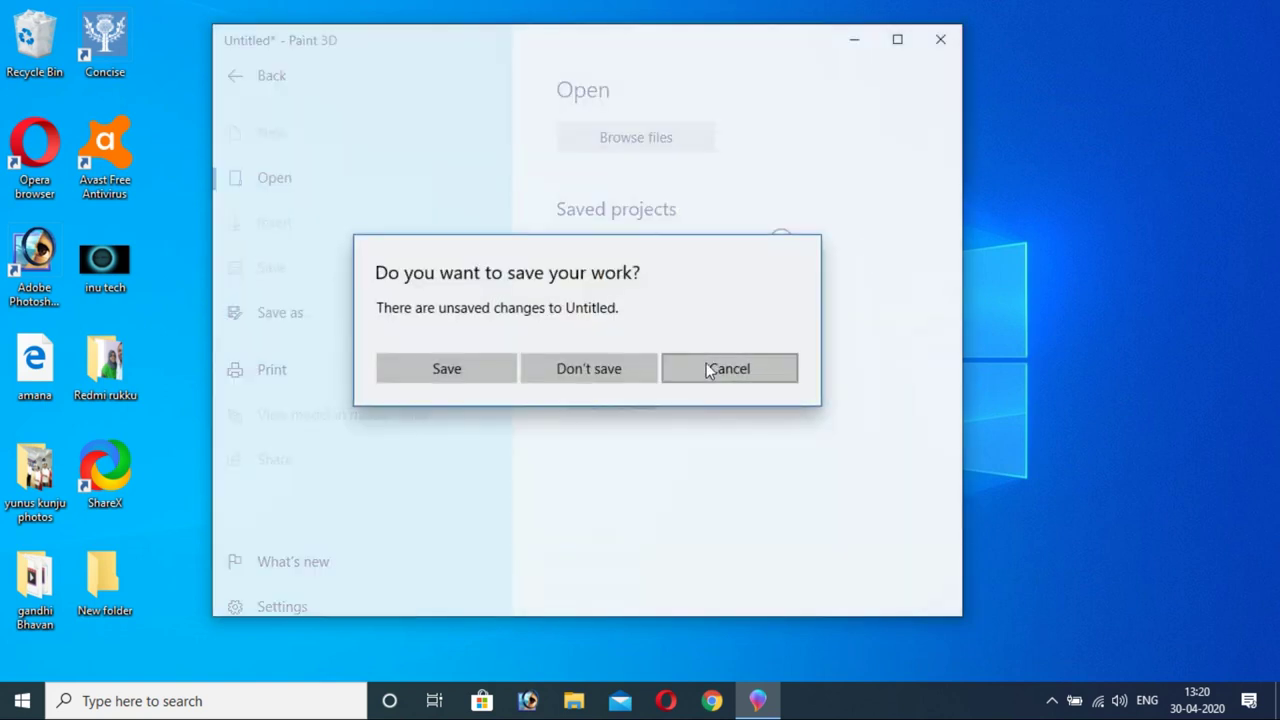
left_click(707, 370)
left_click(593, 322)
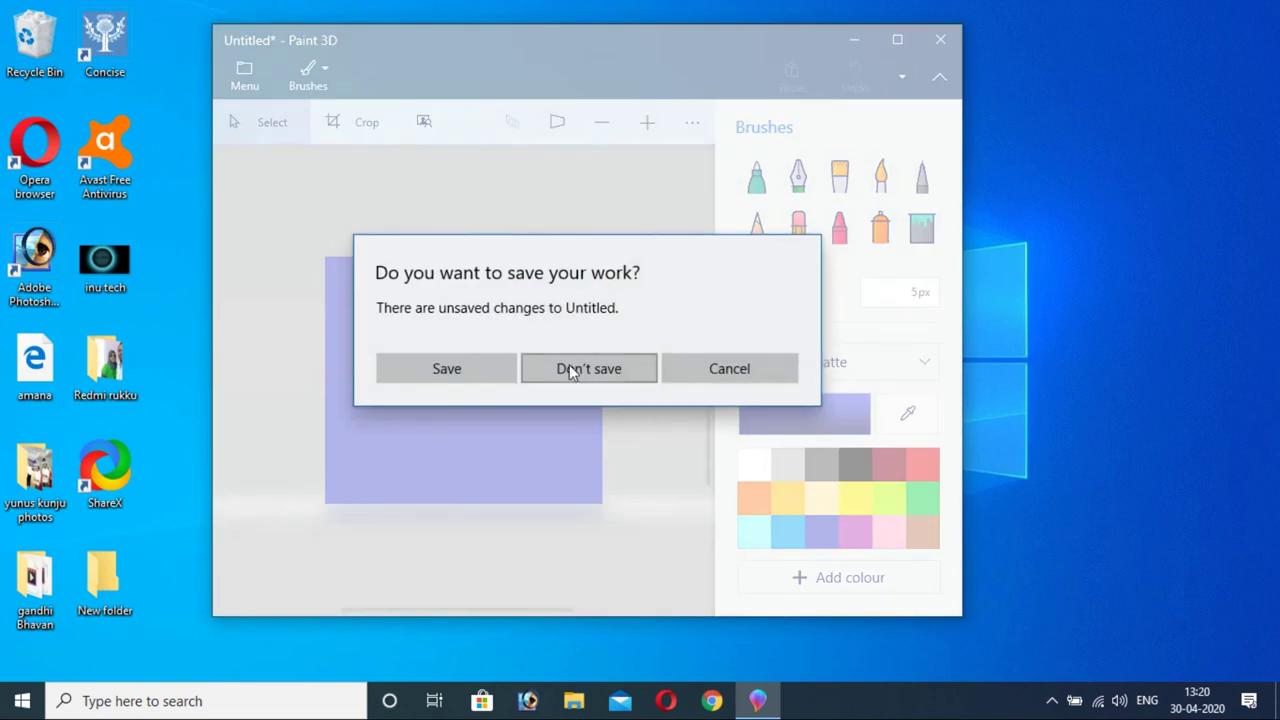
left_click(769, 366)
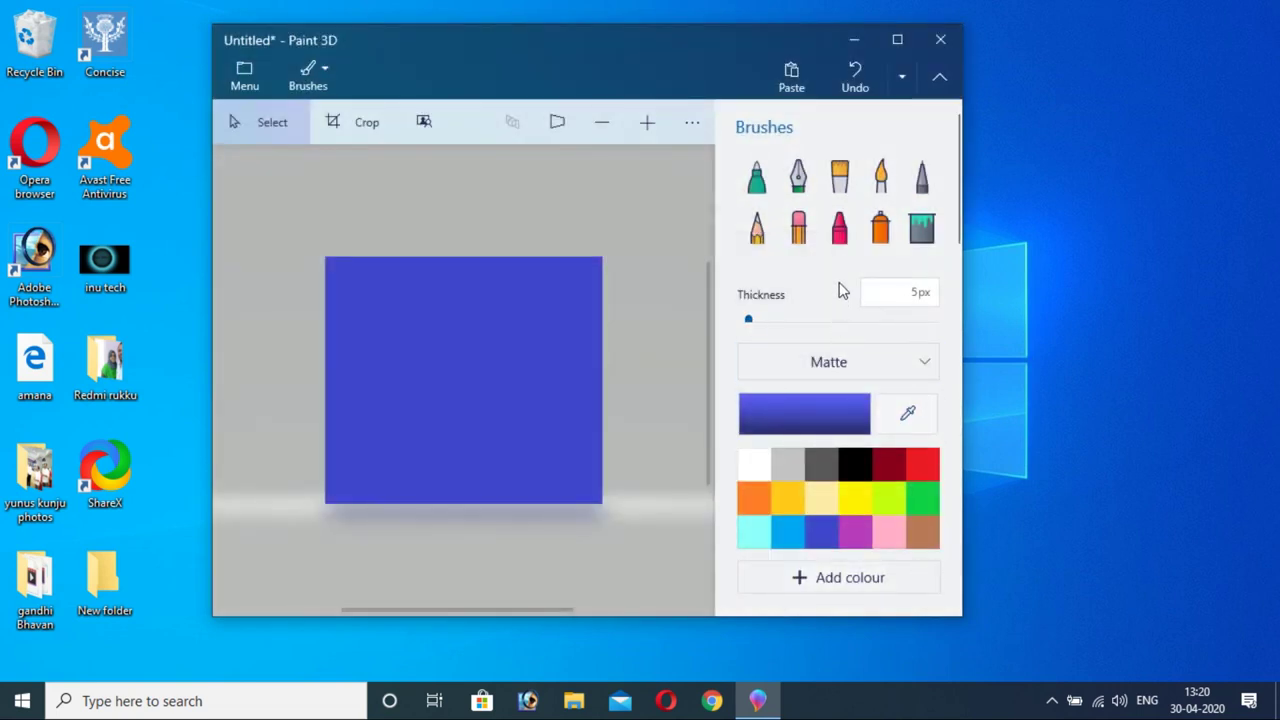
- Examine the brush thickness, opacity and material settings and the additional canvas and view commands
scroll(956, 183, "down", 2)
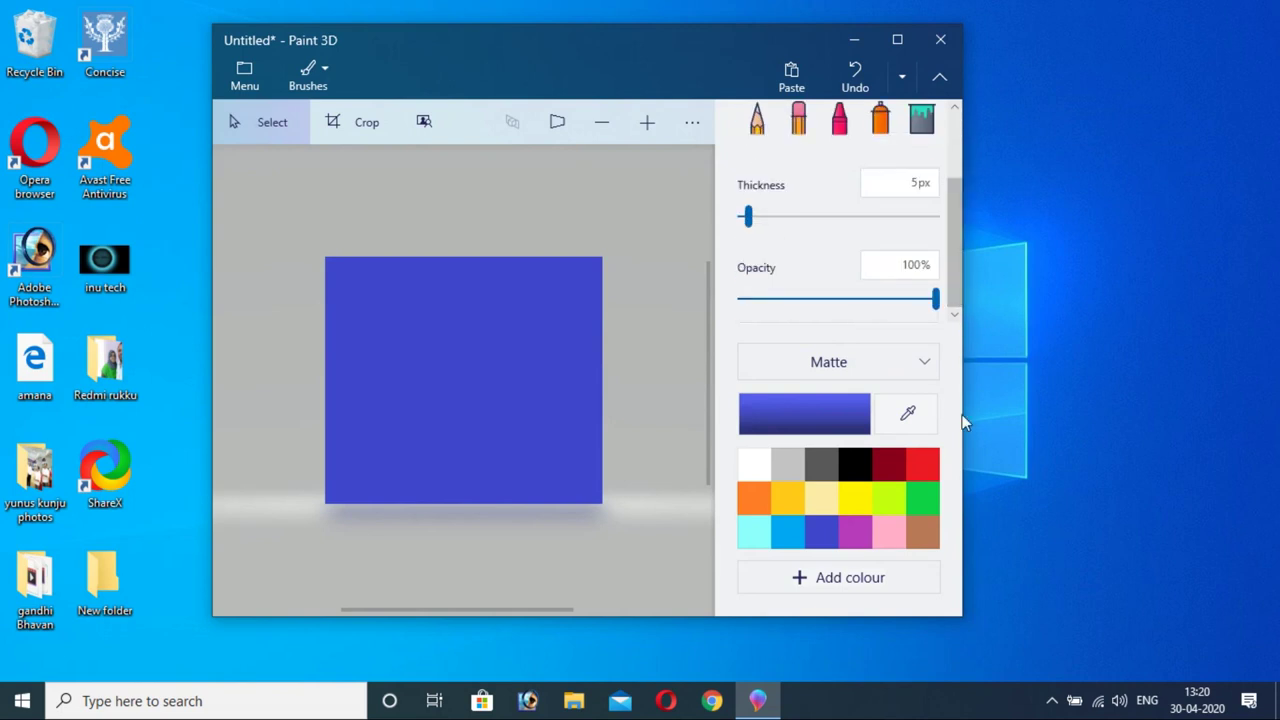
left_click(919, 374)
left_click(912, 368)
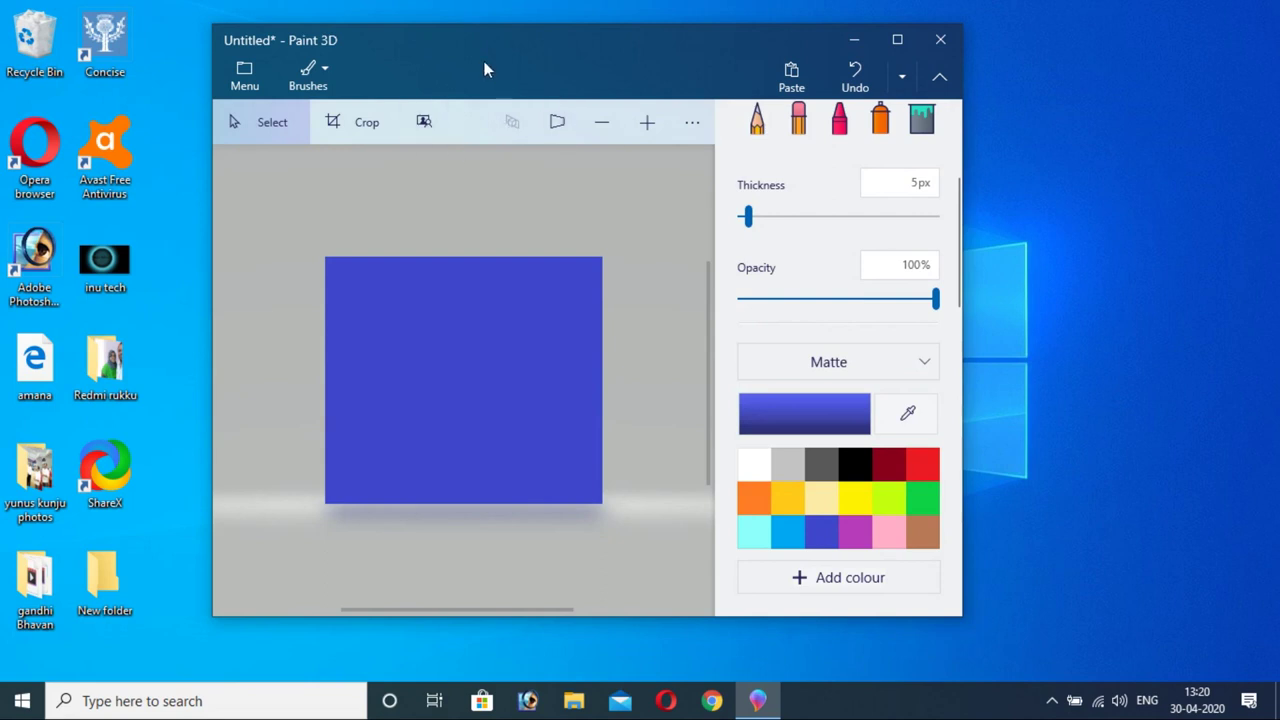
left_click(898, 88)
left_click(673, 100)
left_click(689, 122)
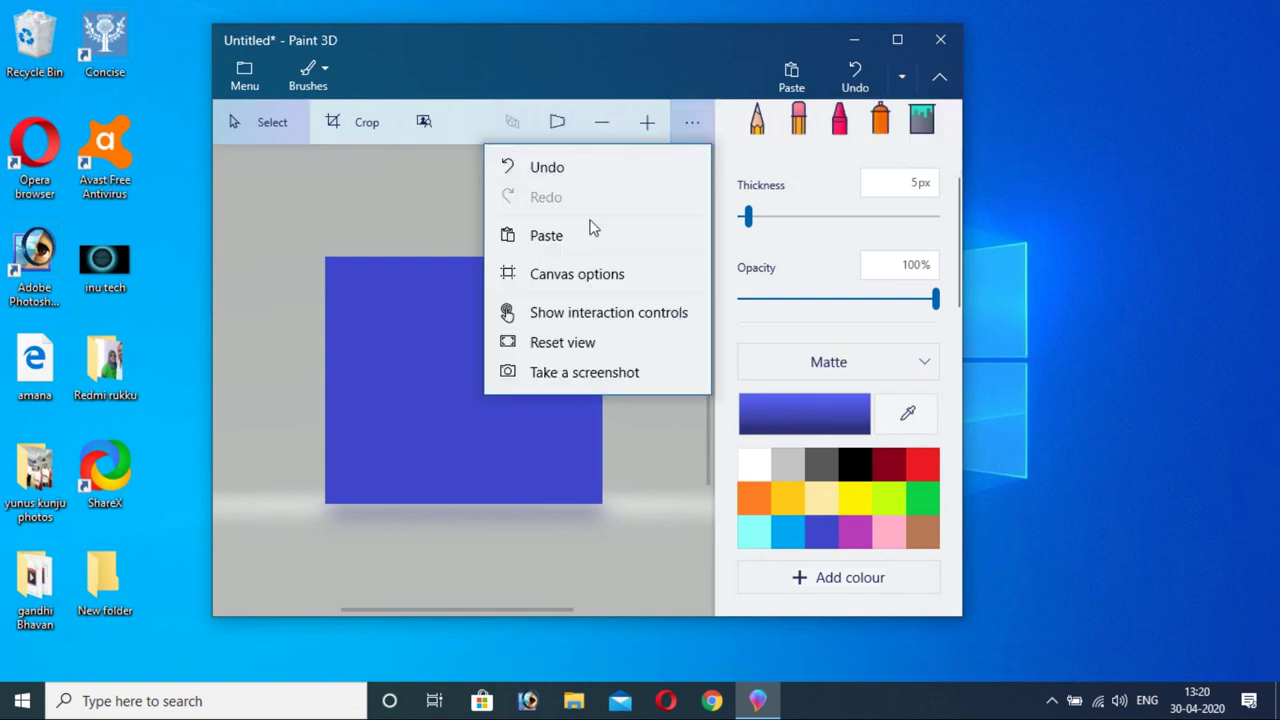
left_click(375, 230)
- Start Magic select on the whole canvas, proceed to refining the cutout and reveal the history options
left_click(424, 121)
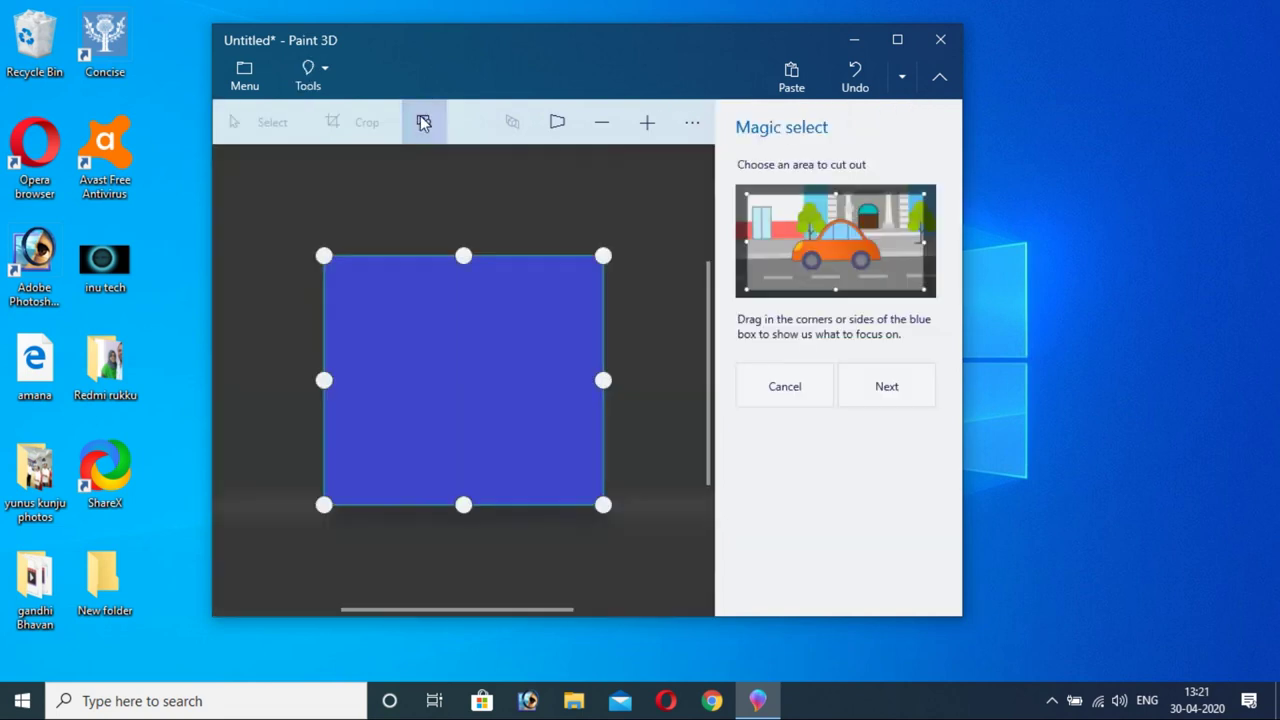
left_click(911, 390)
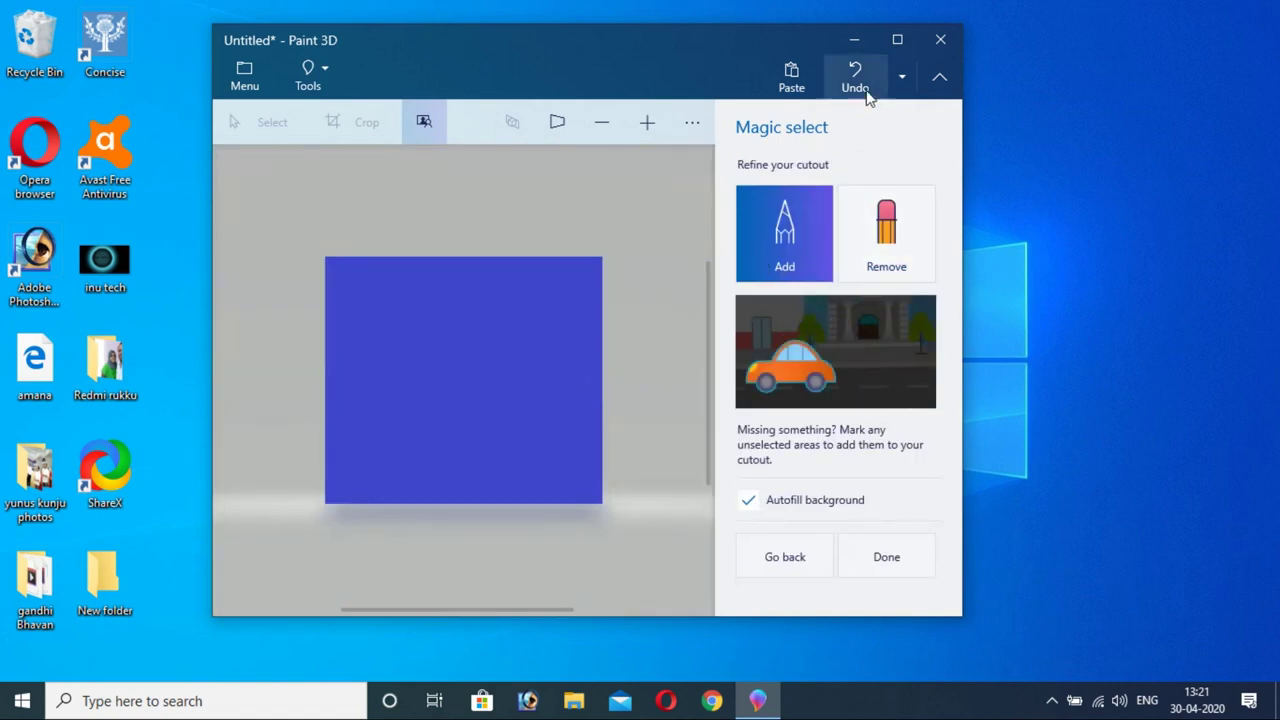
left_click(901, 84)
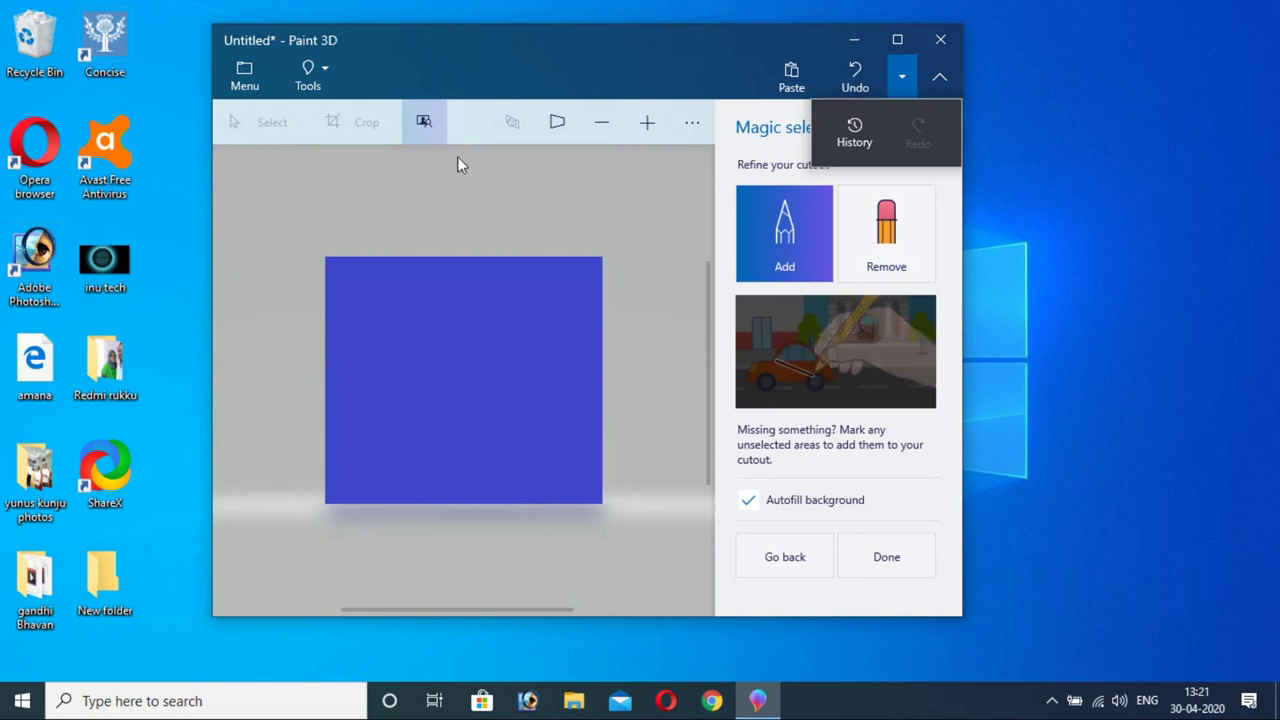
- Open the 3D library, browse its model categories and open the Characters collection
left_click(318, 92)
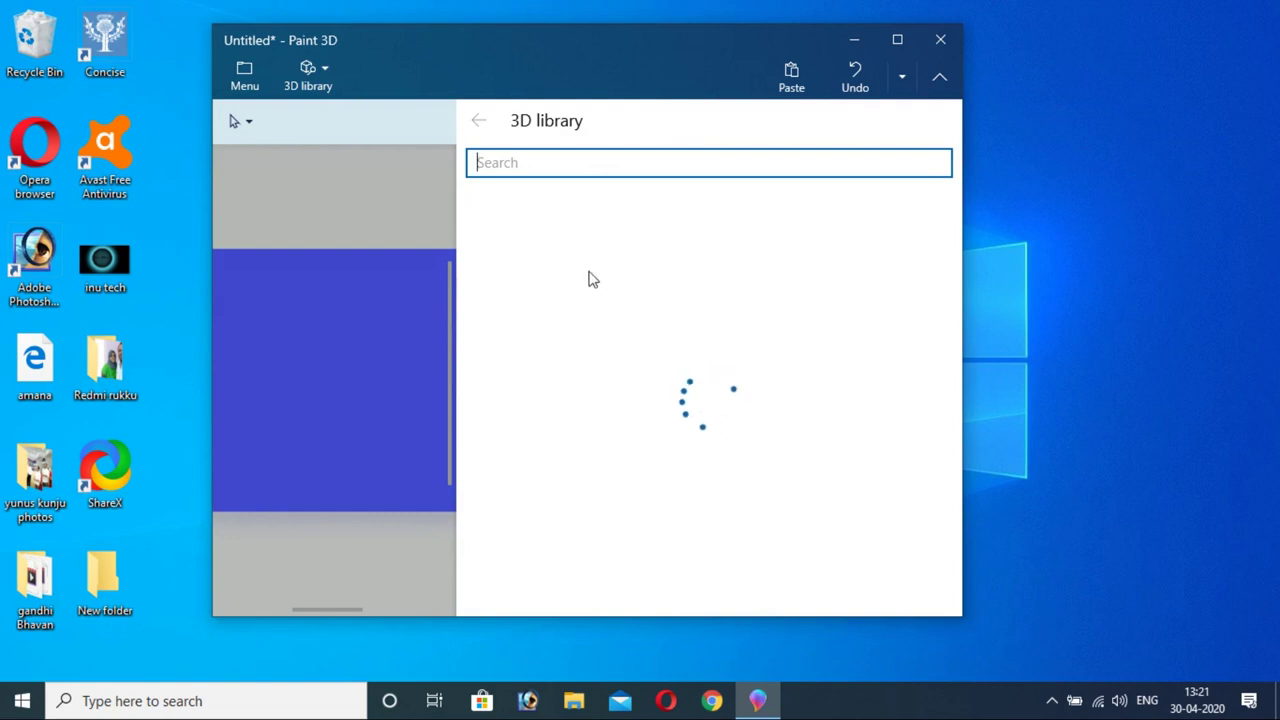
scroll(722, 311, "down", 2)
scroll(726, 312, "up", 1)
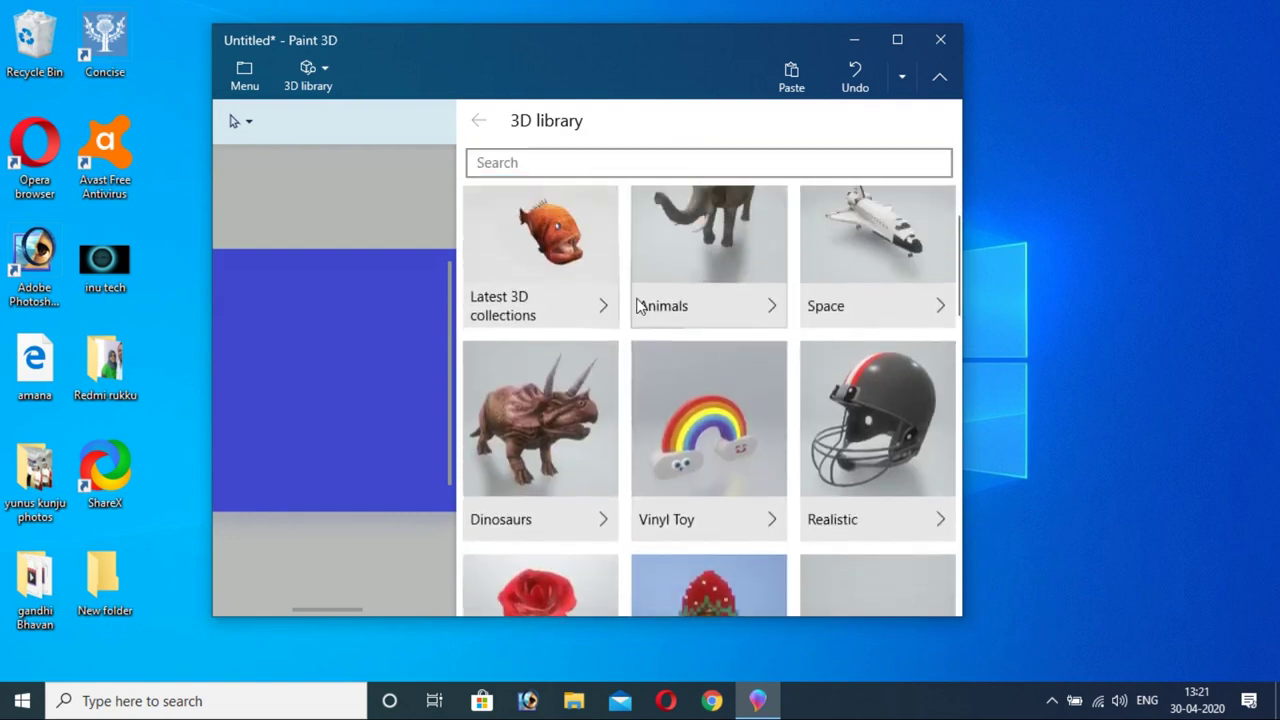
scroll(523, 380, "down", 2)
scroll(830, 334, "down", 2)
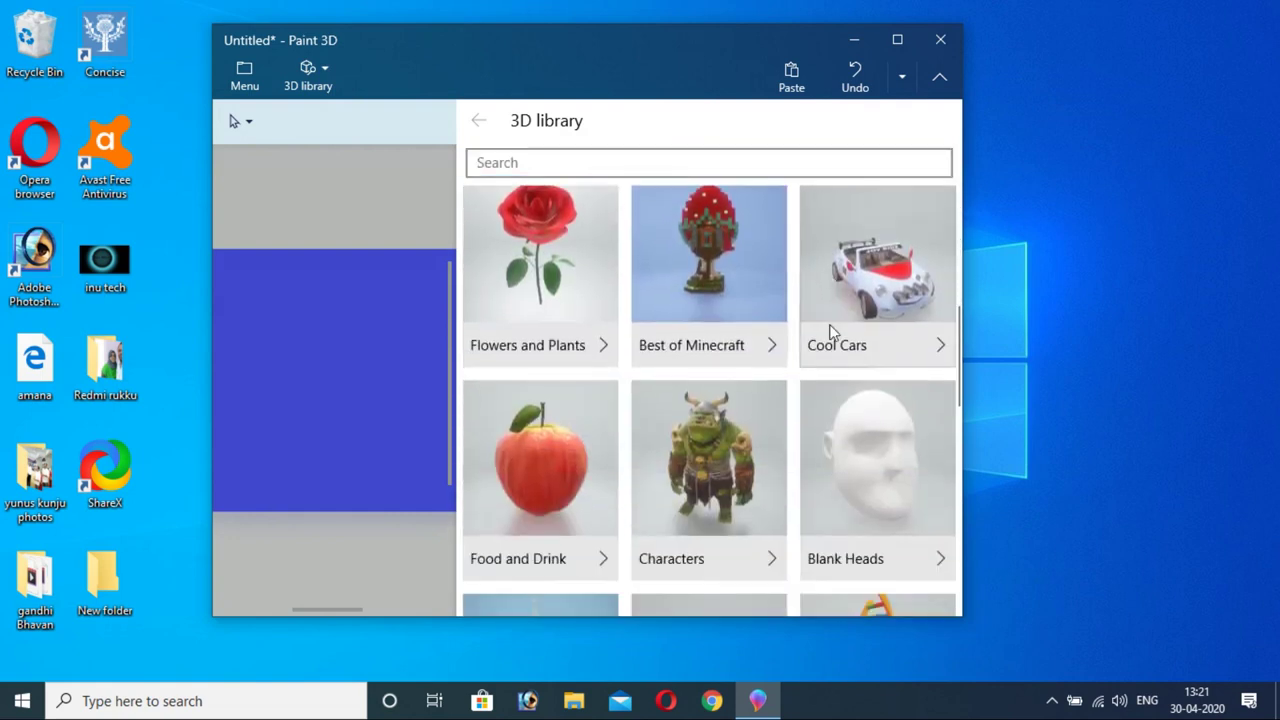
scroll(740, 430, "down", 1)
left_click(710, 445)
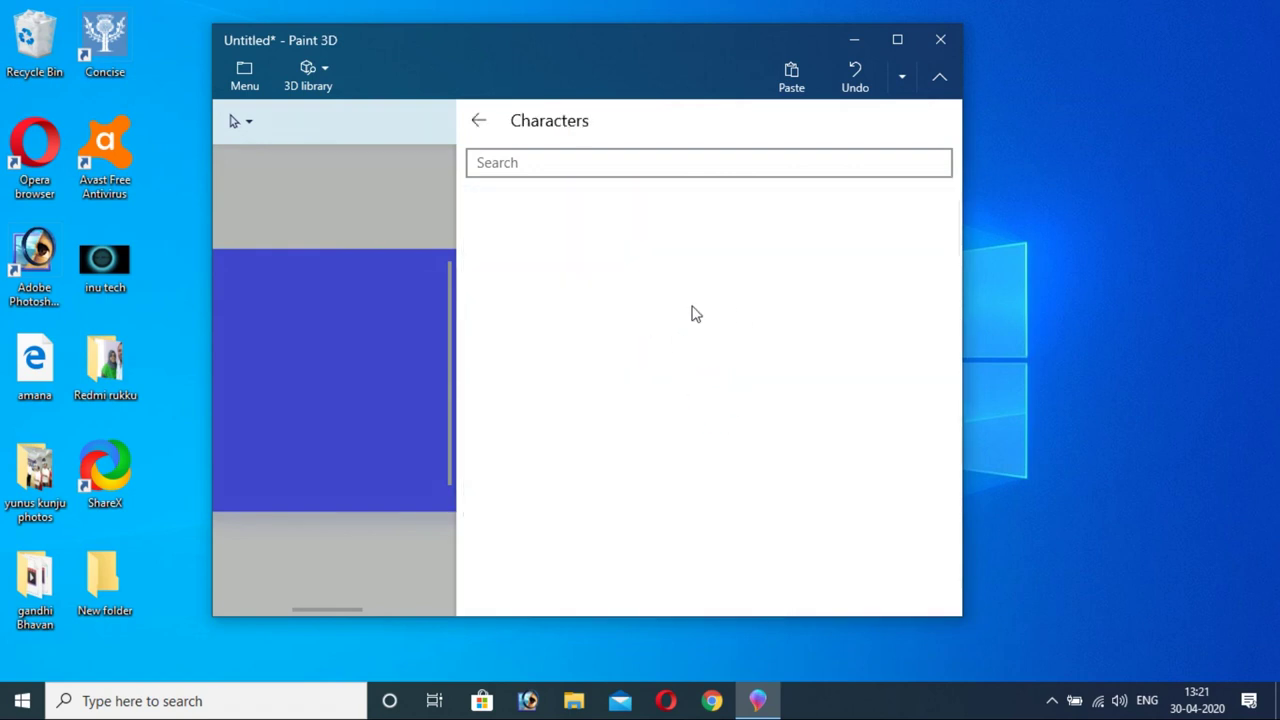
- Browse the Characters collection and try to insert the Dracula model into the project
scroll(654, 306, "down", 10)
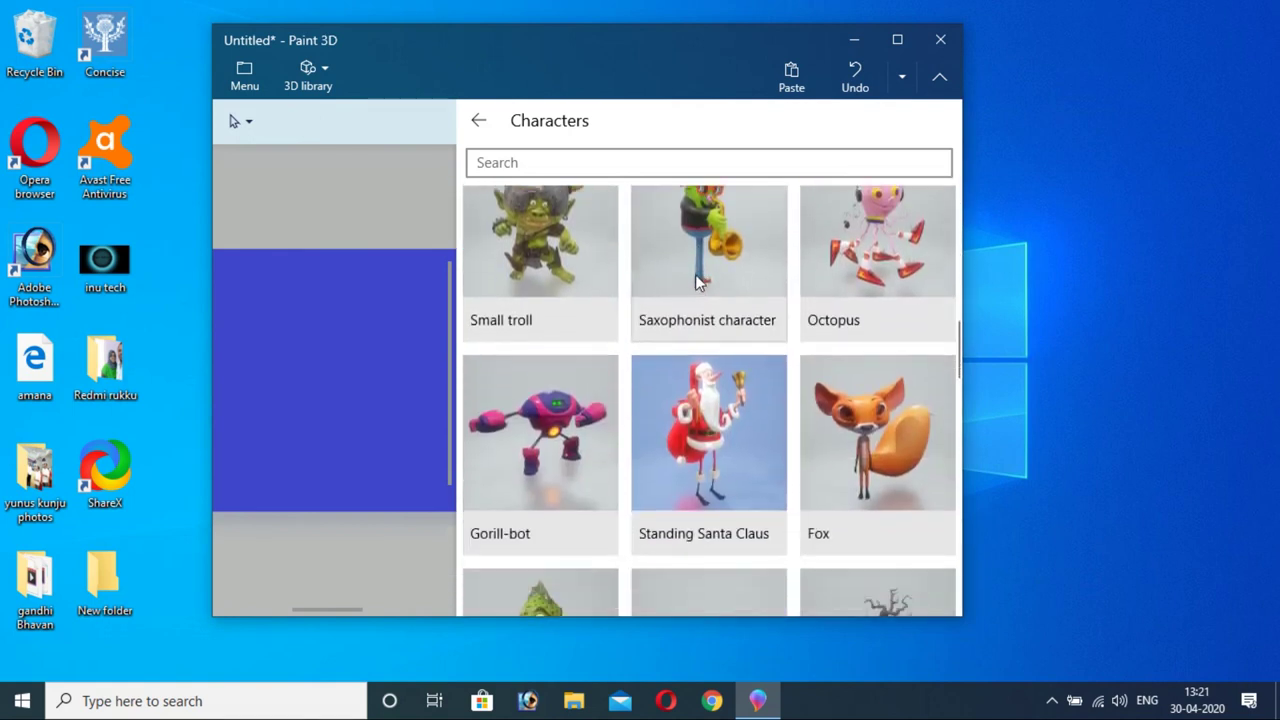
scroll(695, 274, "down", 6)
scroll(691, 261, "down", 3)
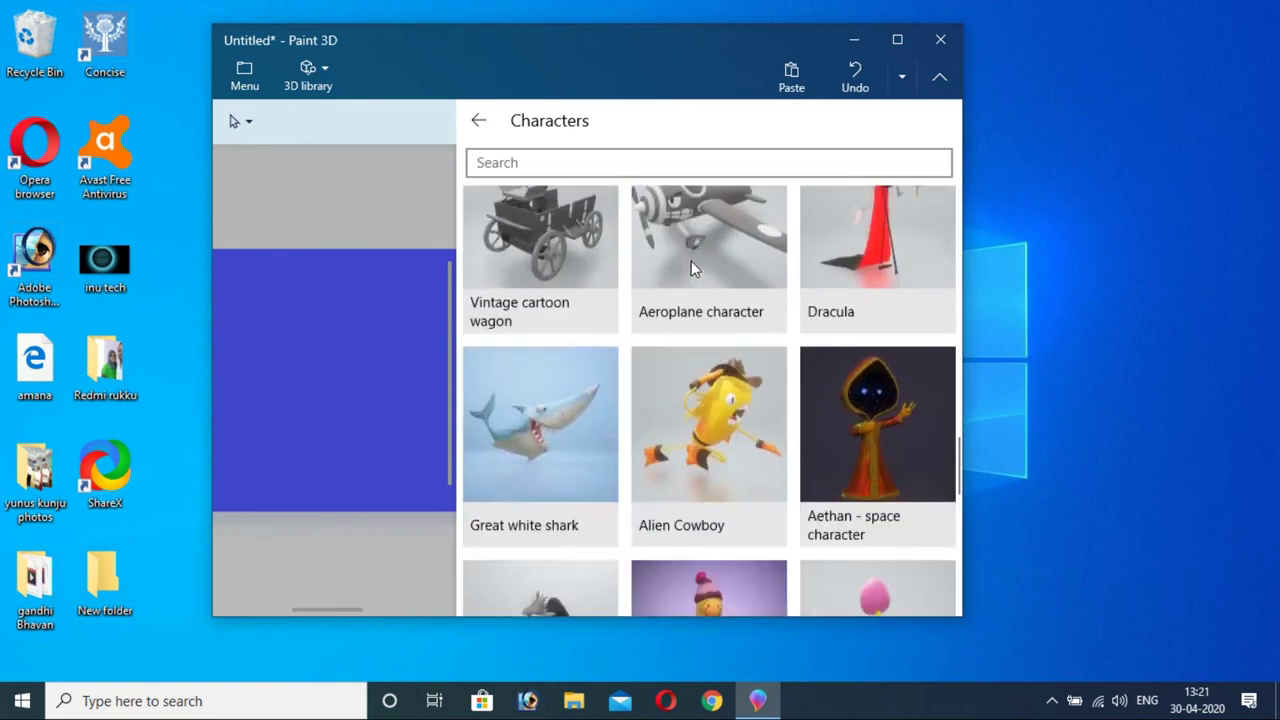
scroll(830, 300, "up", 2)
left_click(880, 362)
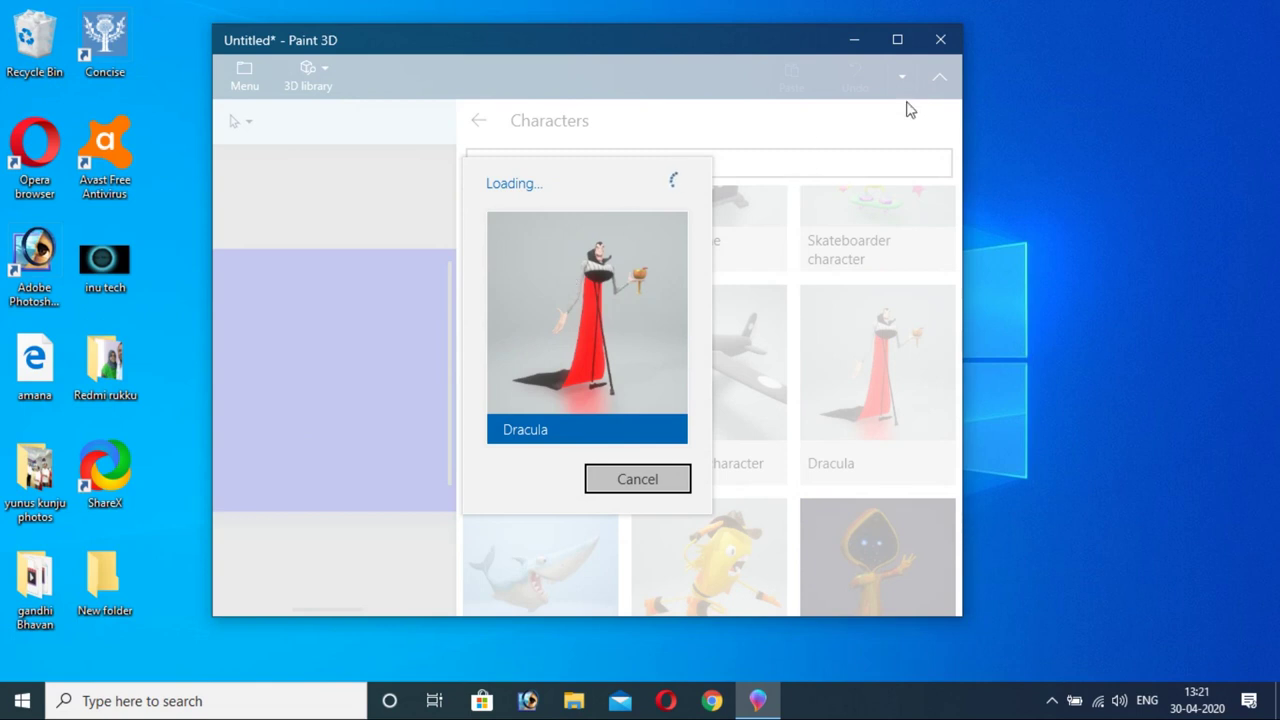
- Close Paint 3D without saving the project
left_click(940, 40)
left_click(627, 364)
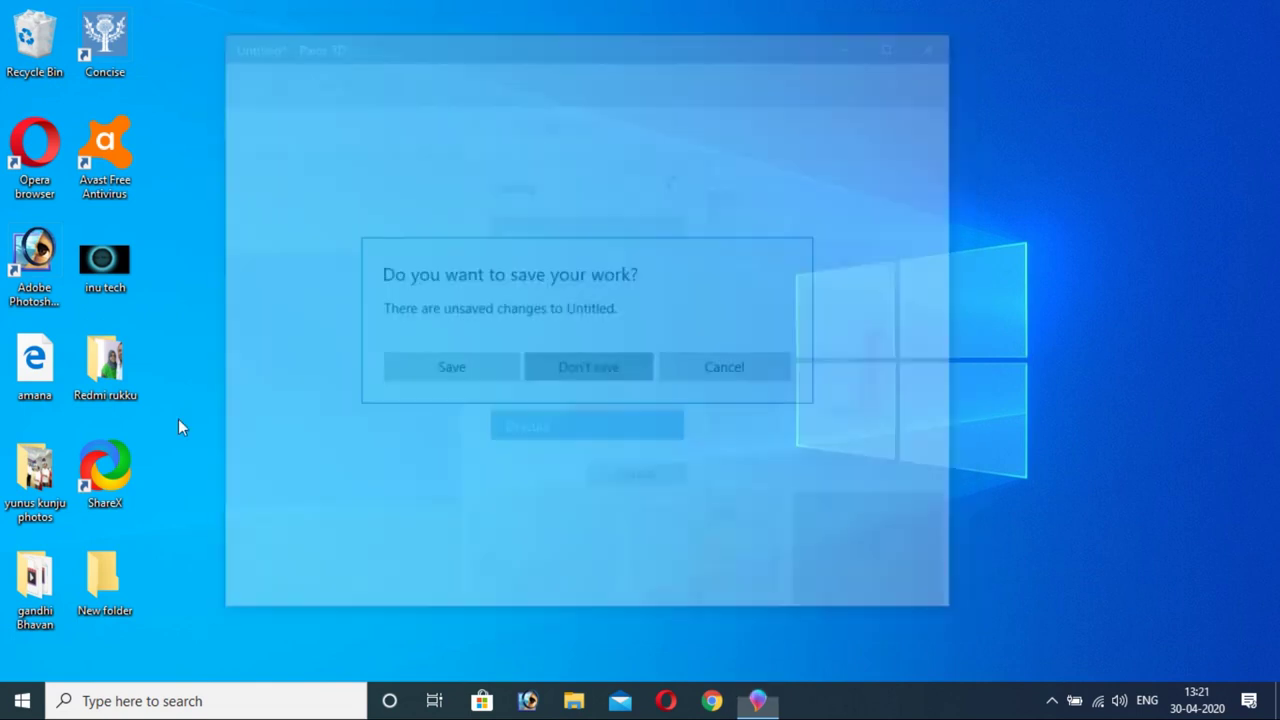
- Browse the alphabetical list of installed apps for another program to demonstrate
left_click(22, 700)
scroll(180, 417, "down", 2)
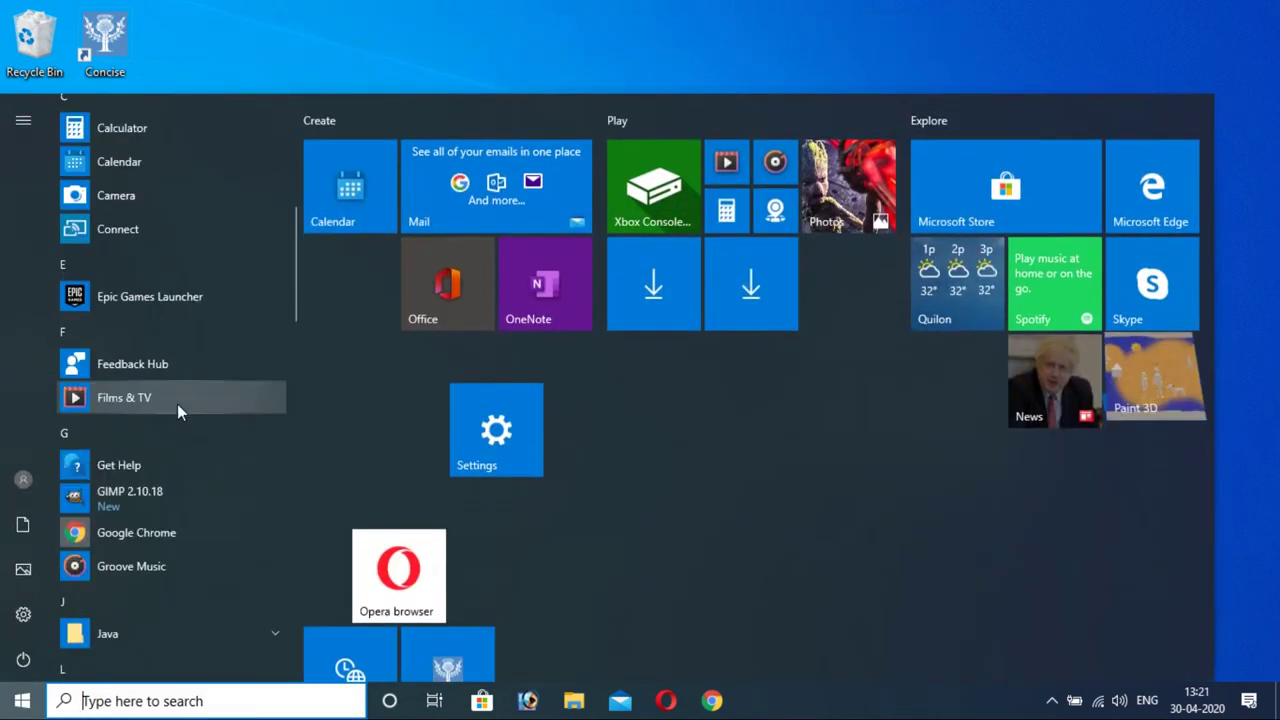
scroll(177, 404, "down", 5)
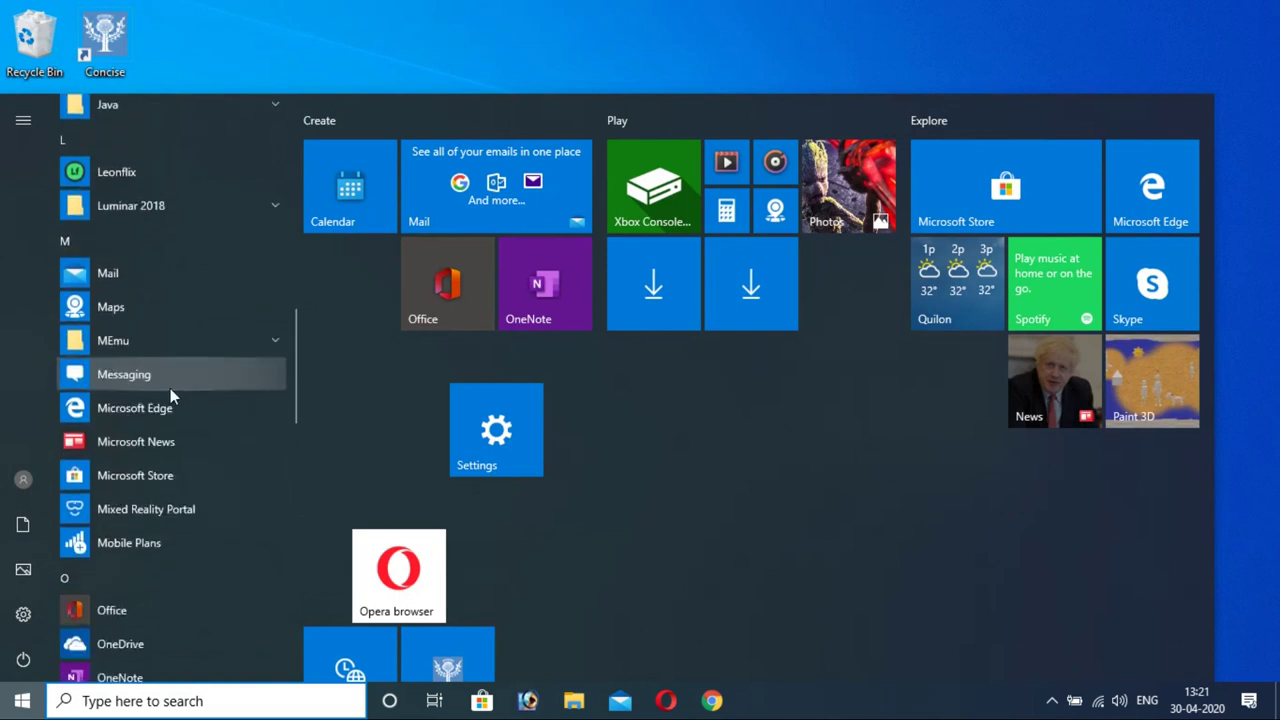
scroll(170, 392, "down", 1)
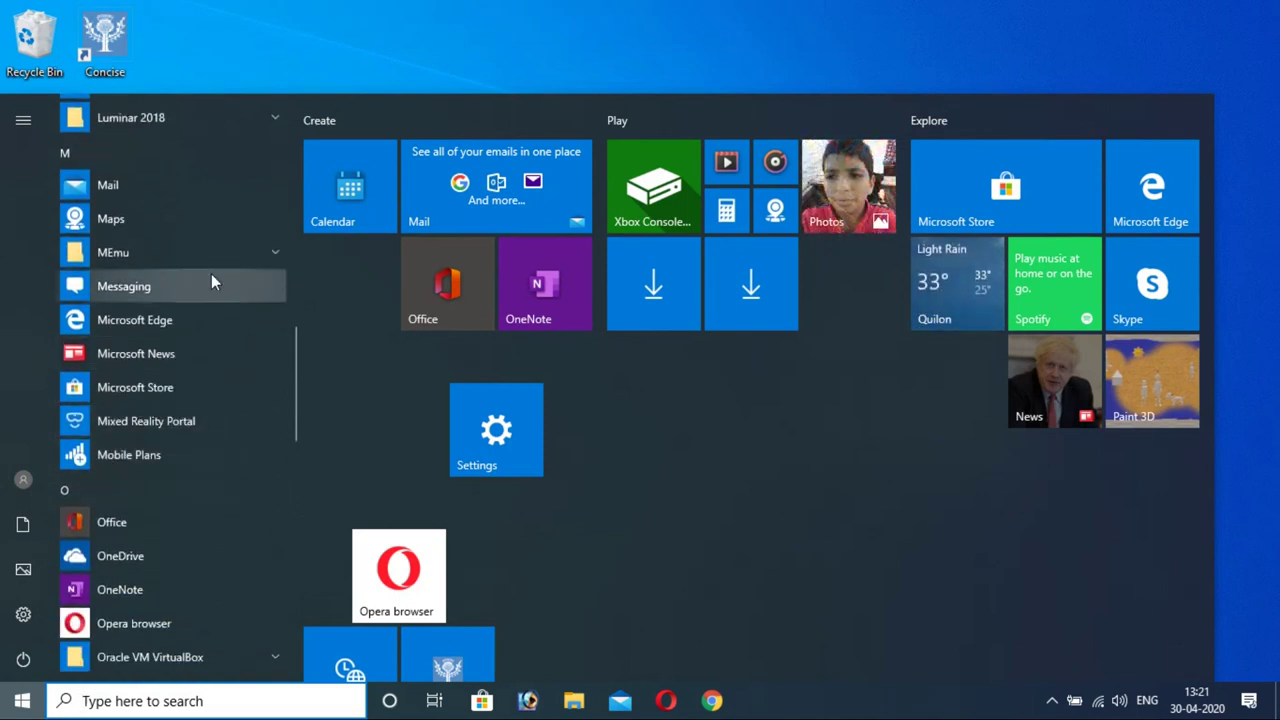